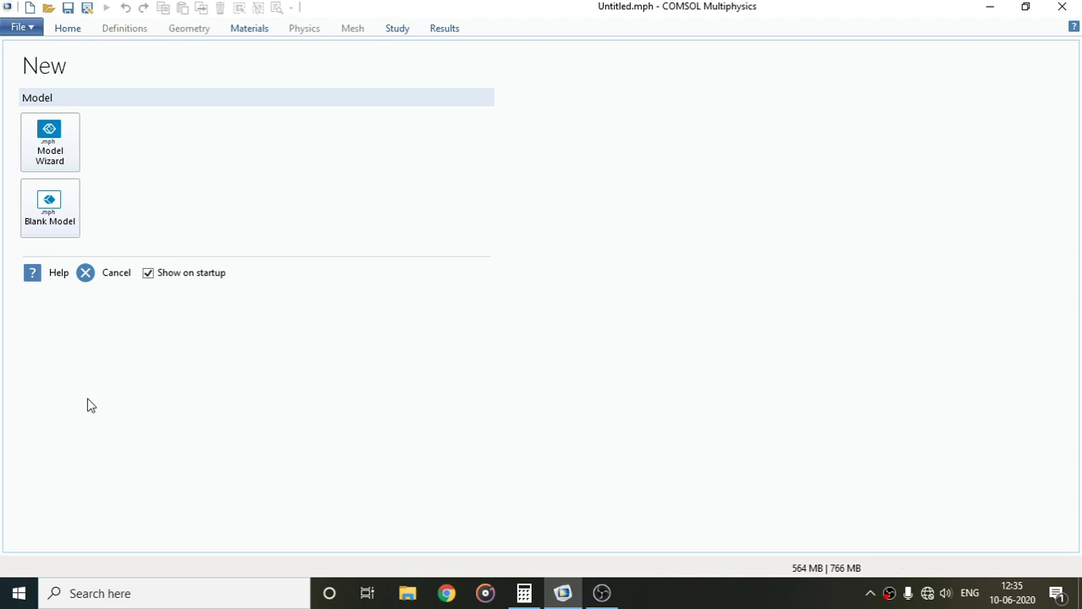
Start a 3D model with the Model Wizard and add the Solid Mechanics (solid) physics interface from Structural Mechanics.
left_click(48, 169)
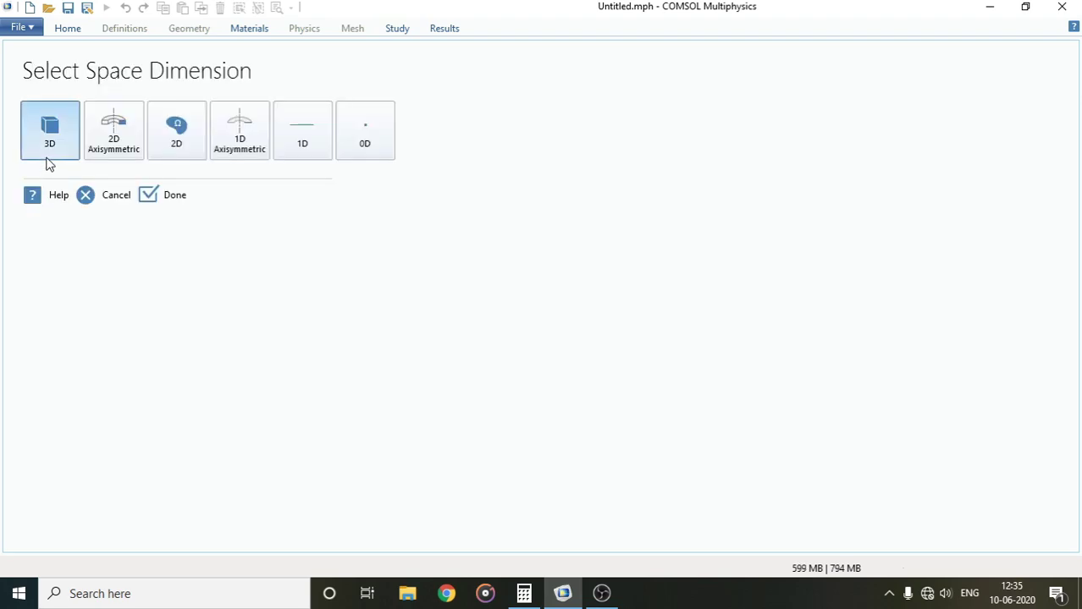
left_click(48, 162)
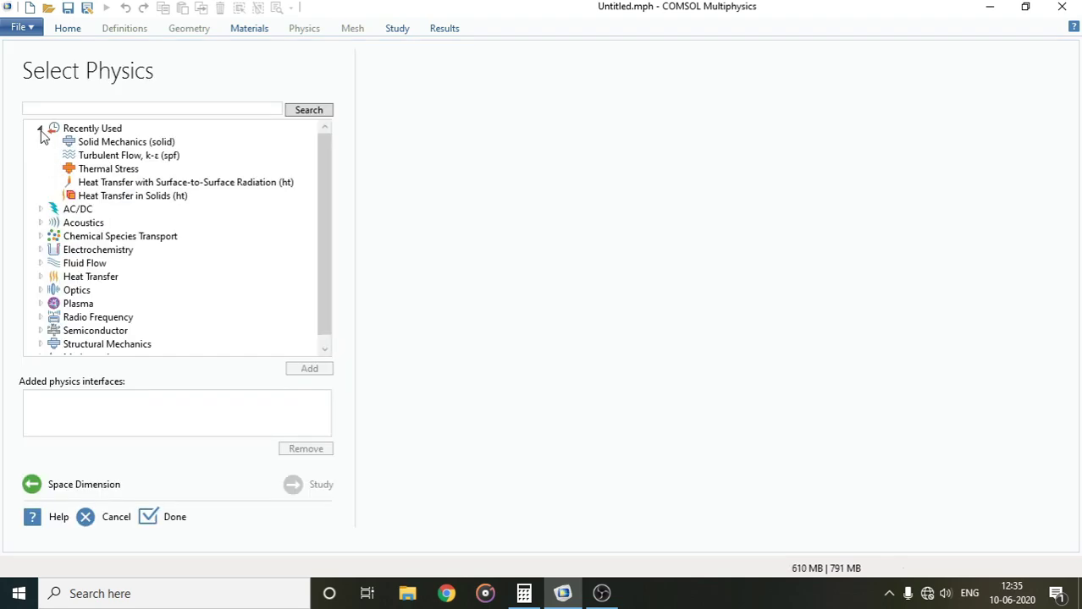
left_click(39, 128)
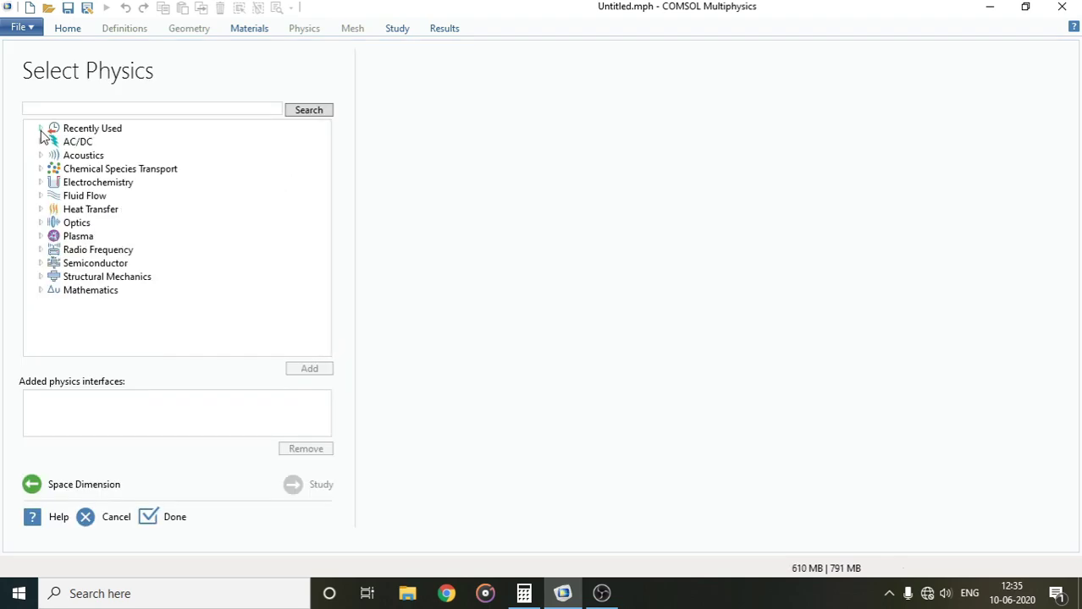
left_click(40, 276)
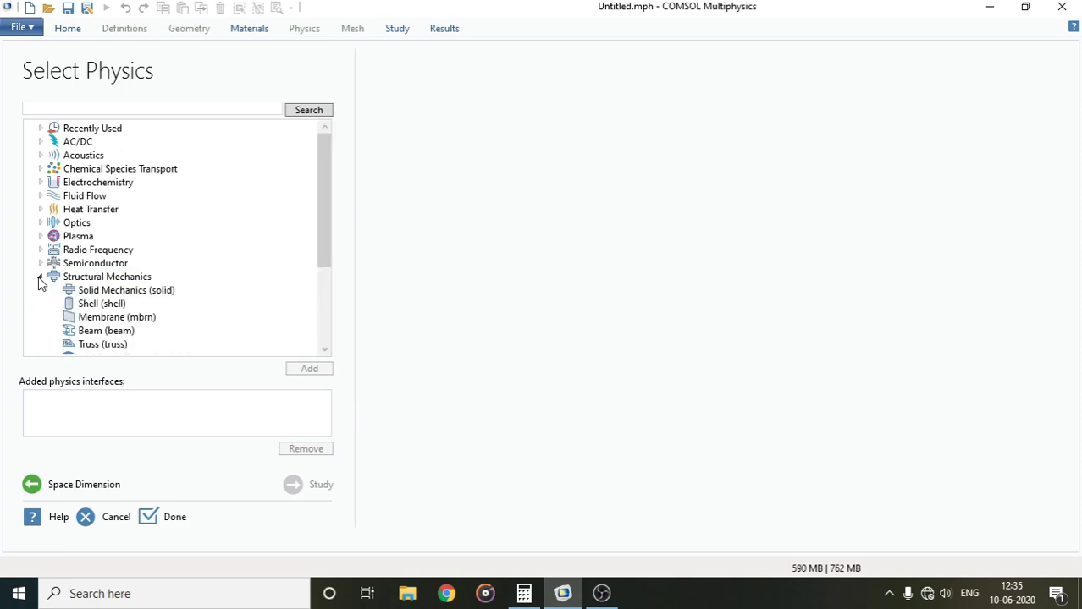
left_click(104, 292)
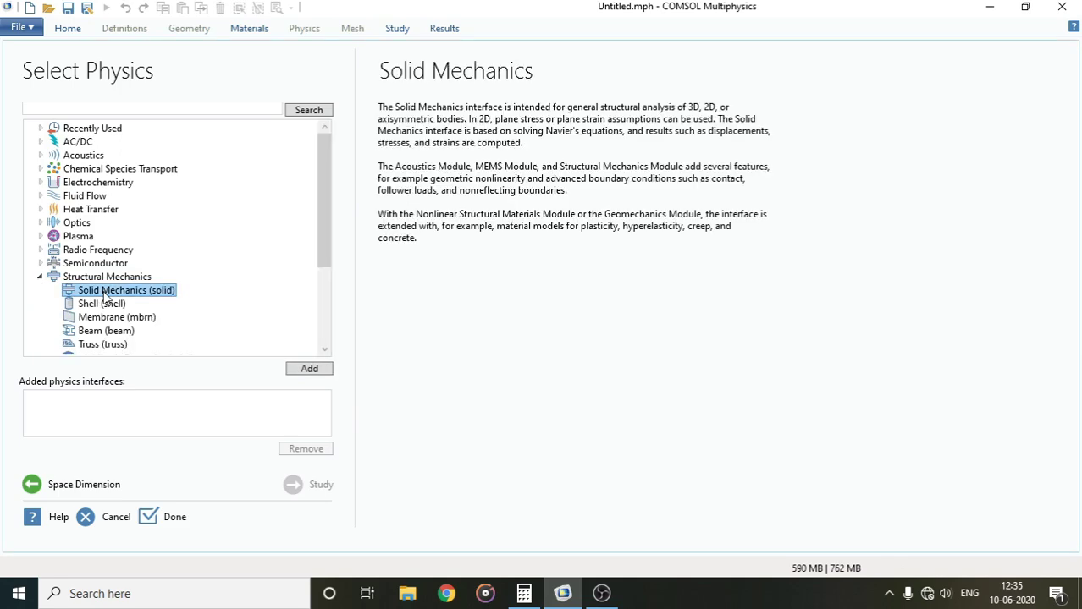
left_click(313, 374)
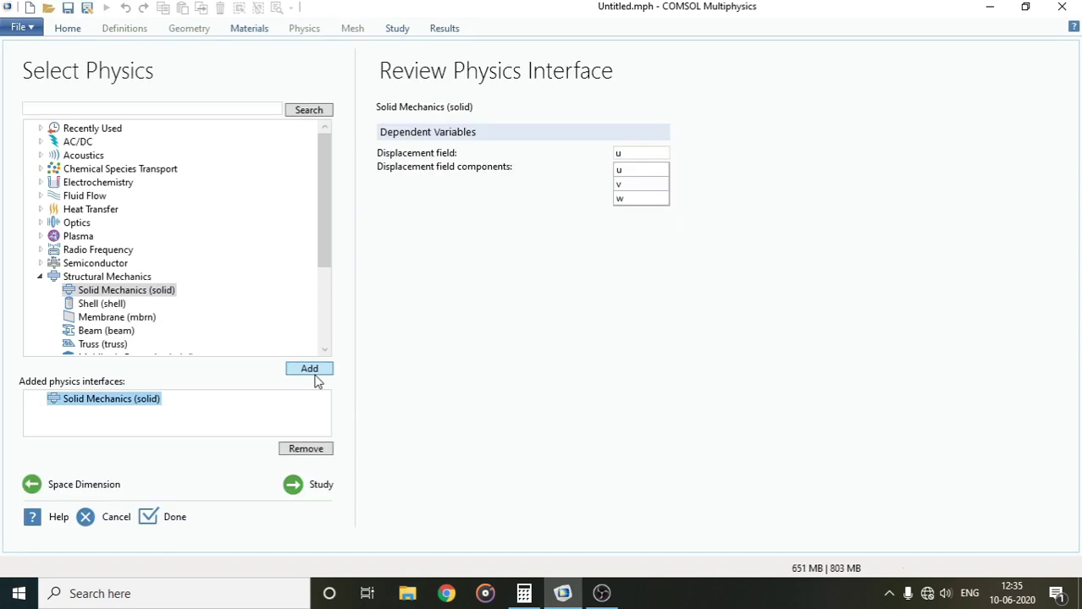
Choose the Stationary preset study for the model and finish the wizard.
left_click(285, 491)
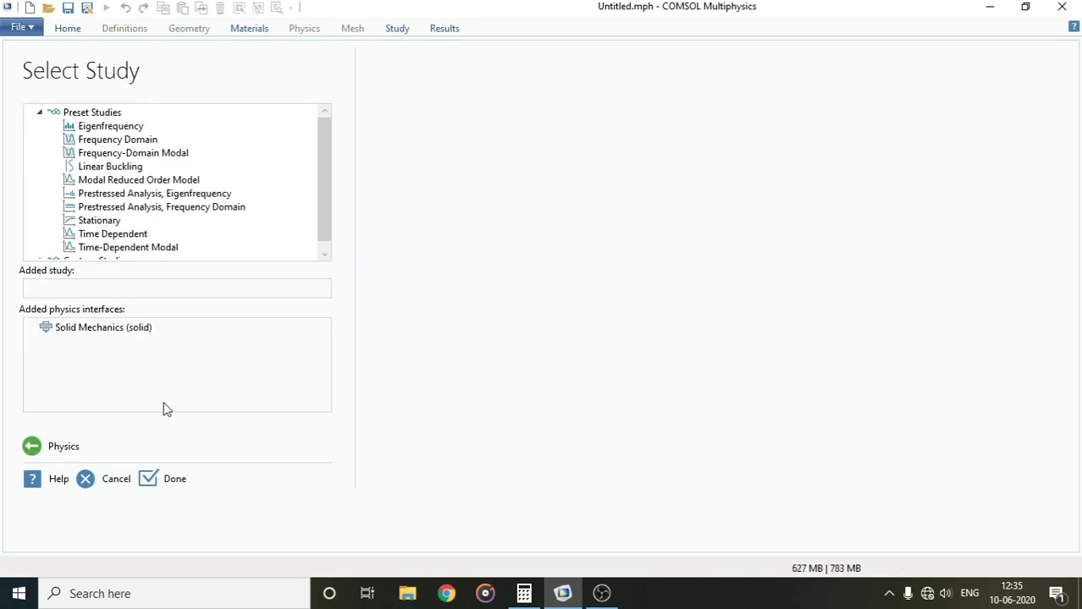
left_click(92, 221)
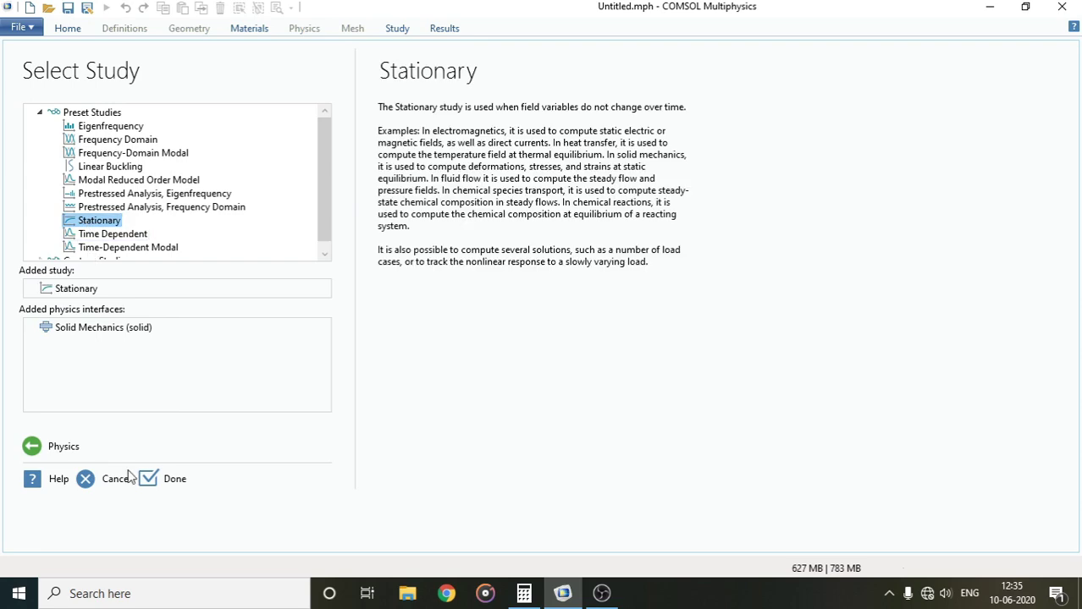
left_click(160, 480)
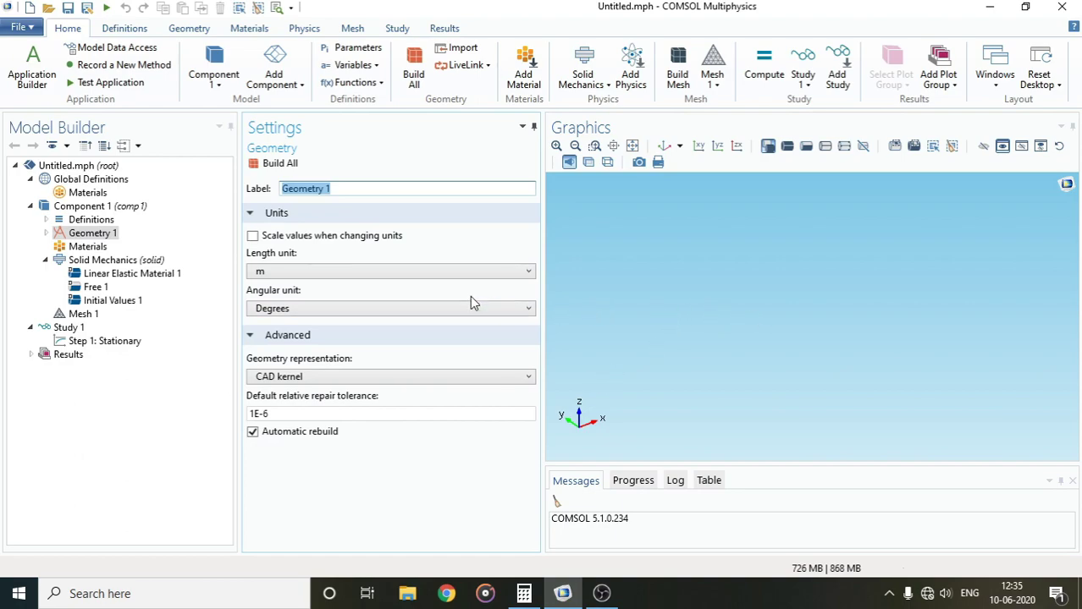
Set the geometry's length unit to mm and add a solid block primitive.
left_click(450, 273)
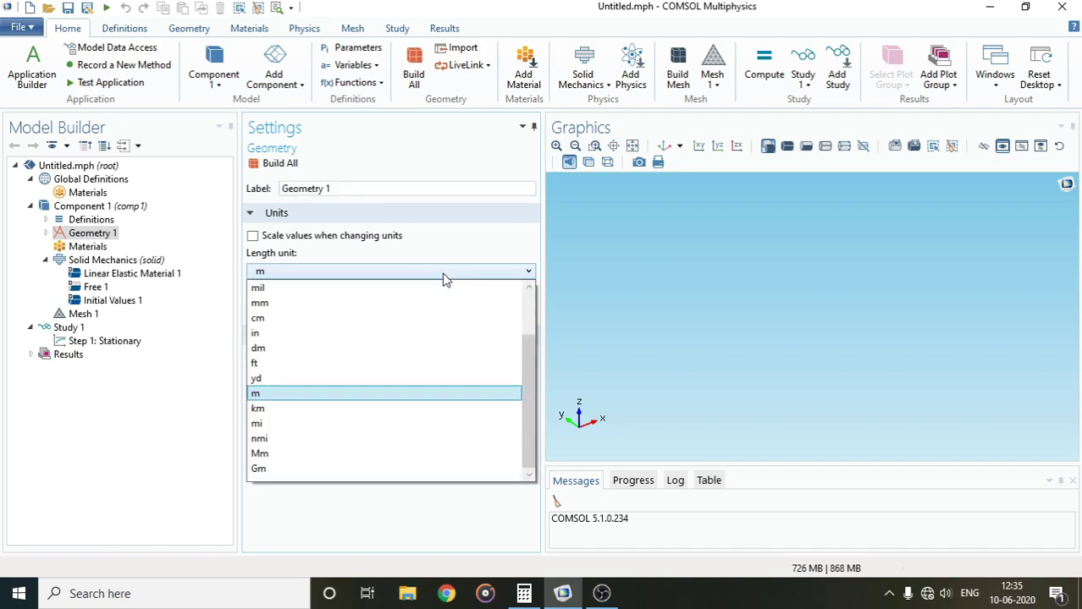
left_click(314, 310)
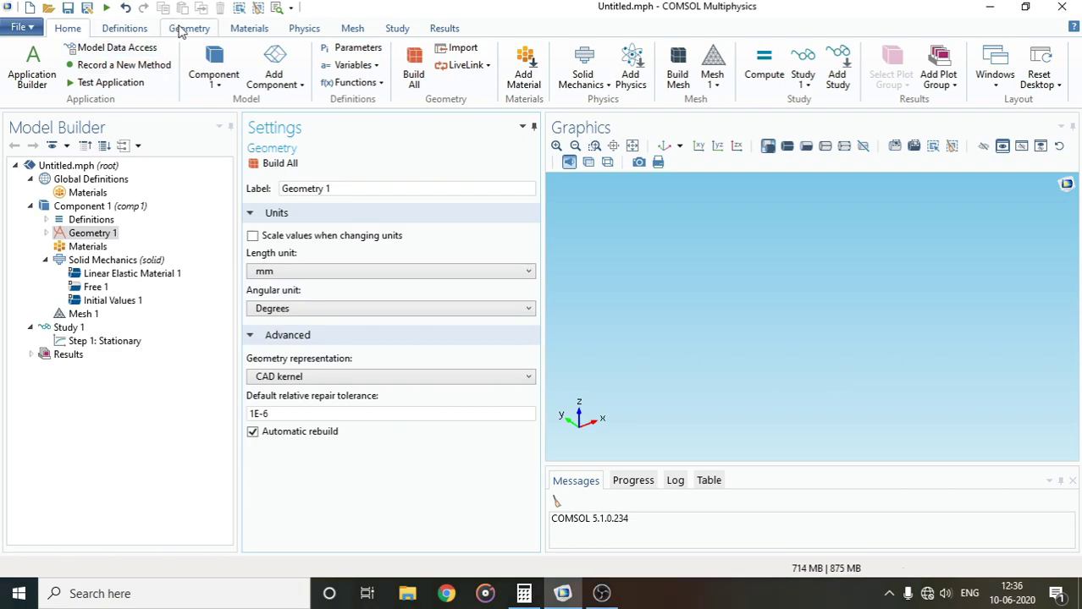
left_click(182, 30)
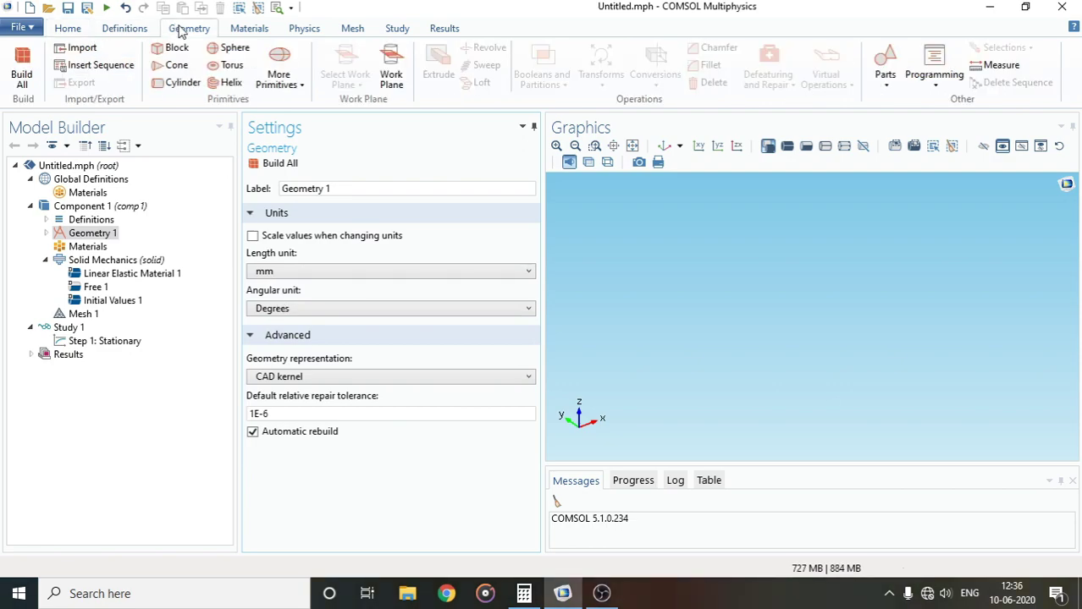
left_click(173, 48)
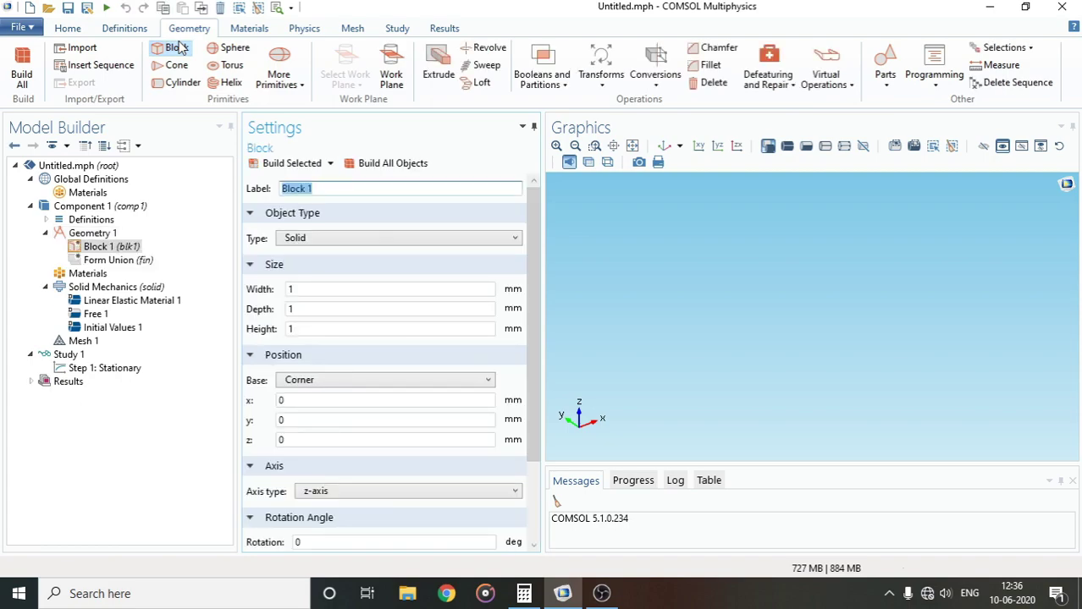
Set the block's width to 10 mm, depth to 20 mm and height to 500 mm, and build it.
left_click(308, 290)
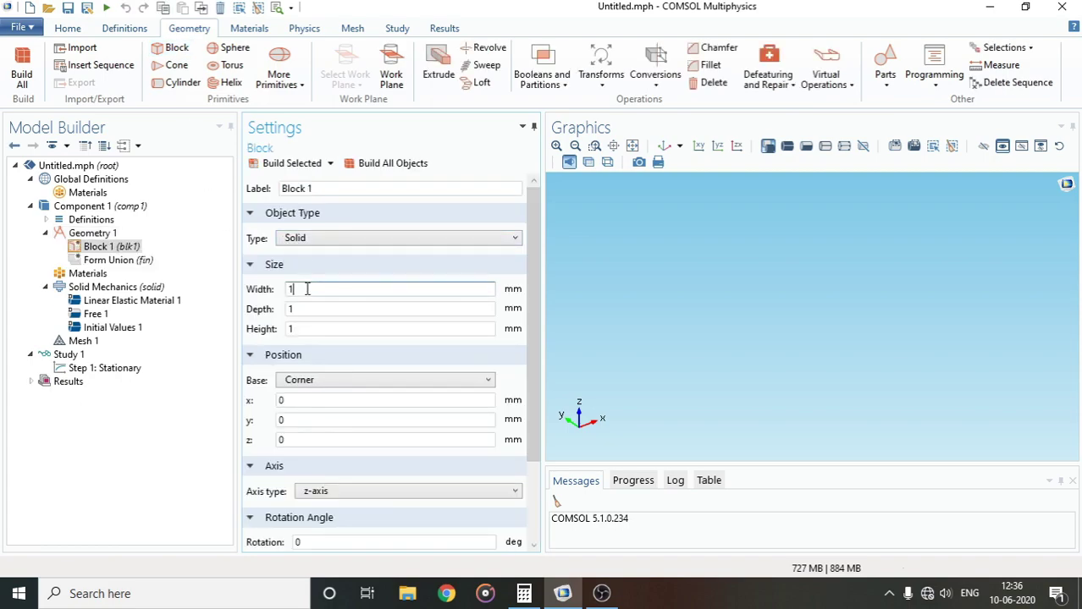
type("0")
left_click(299, 311)
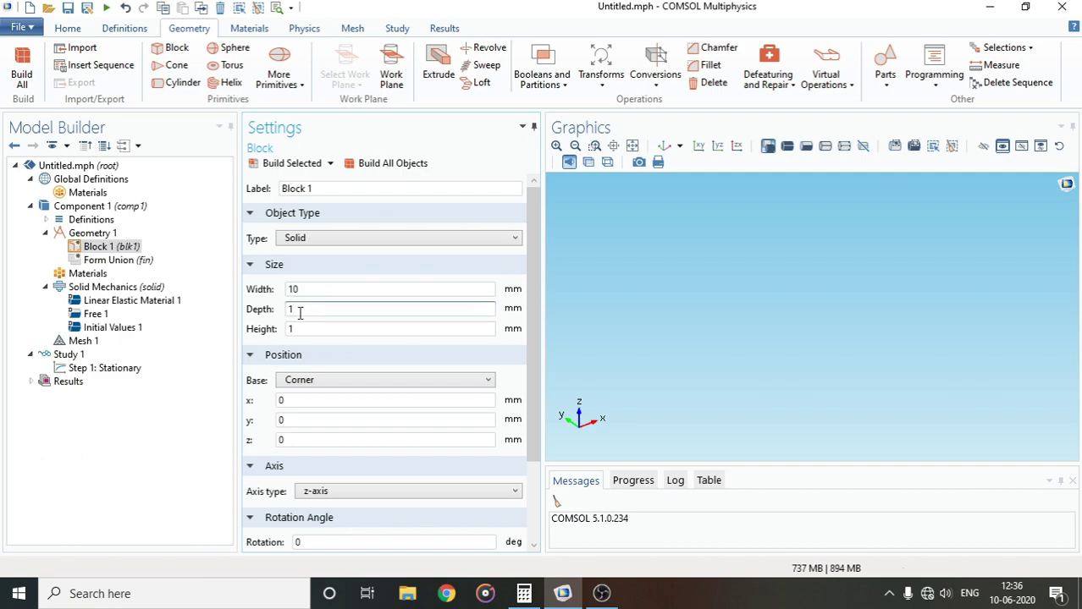
key("BackSpace")
type("20")
left_click(307, 327)
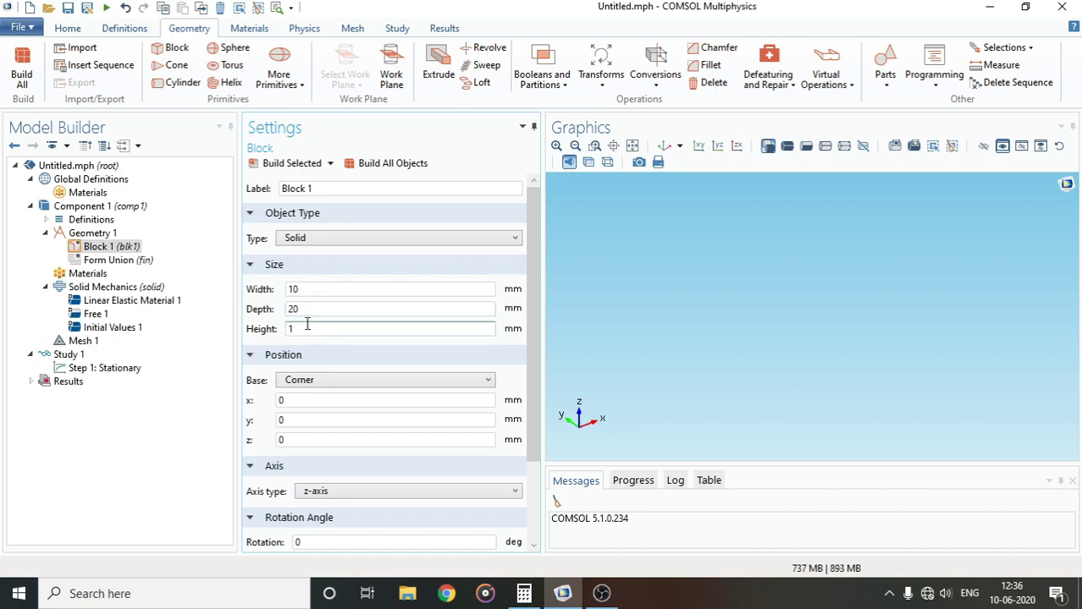
key("BackSpace")
type("500")
left_click(282, 163)
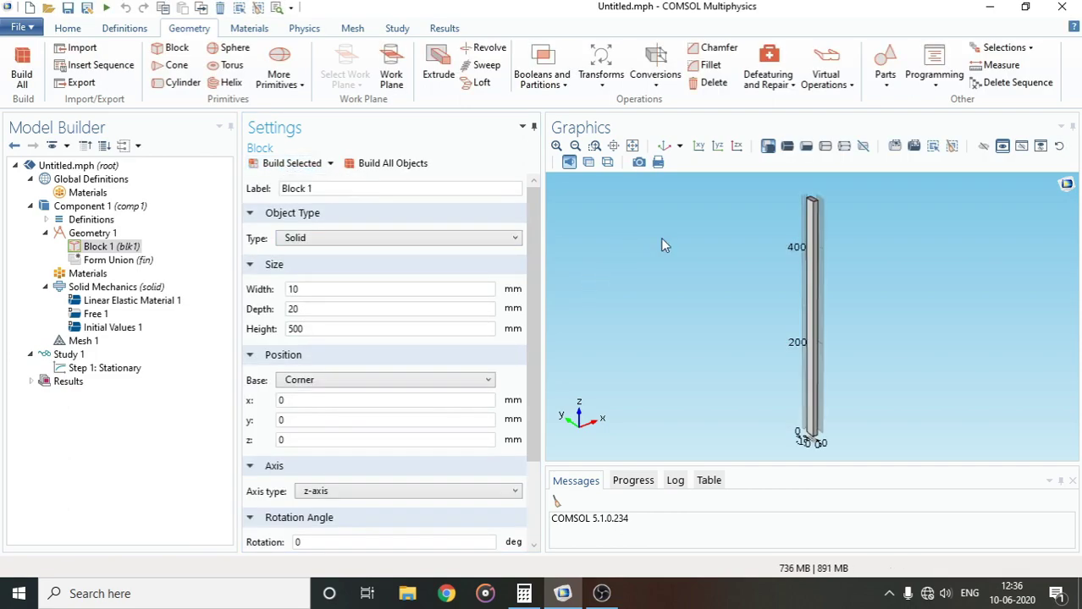
Assign Structural steel from the recent materials to the block's domain and review its material contents.
left_click_drag(712, 224, 630, 232)
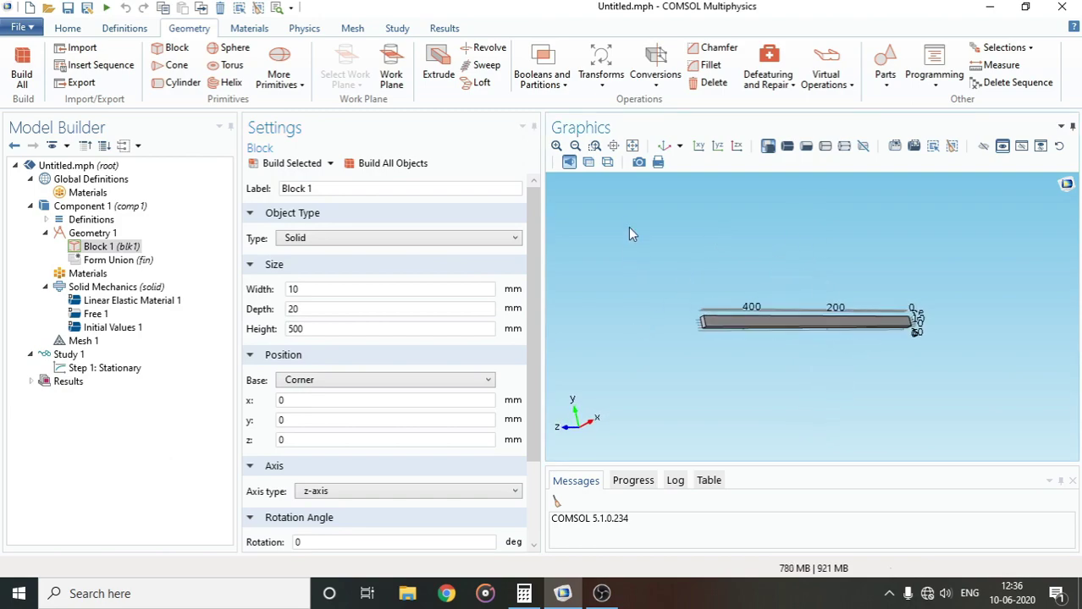
left_click(633, 148)
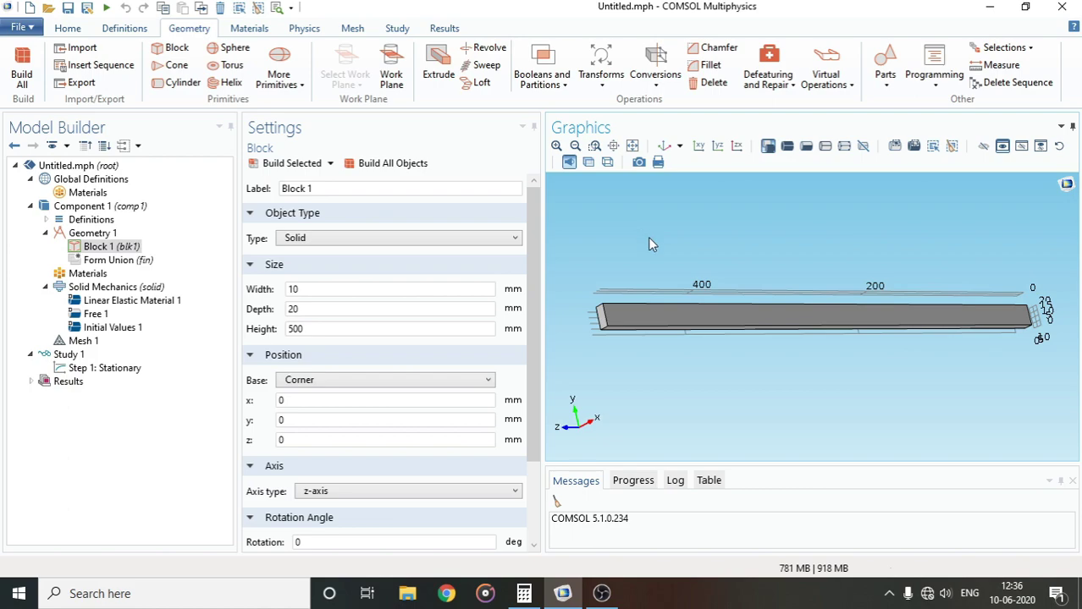
mouse_move(650, 244)
left_mouse_down()
mouse_move(711, 258)
mouse_move(762, 249)
mouse_move(623, 249)
mouse_move(655, 259)
left_mouse_up()
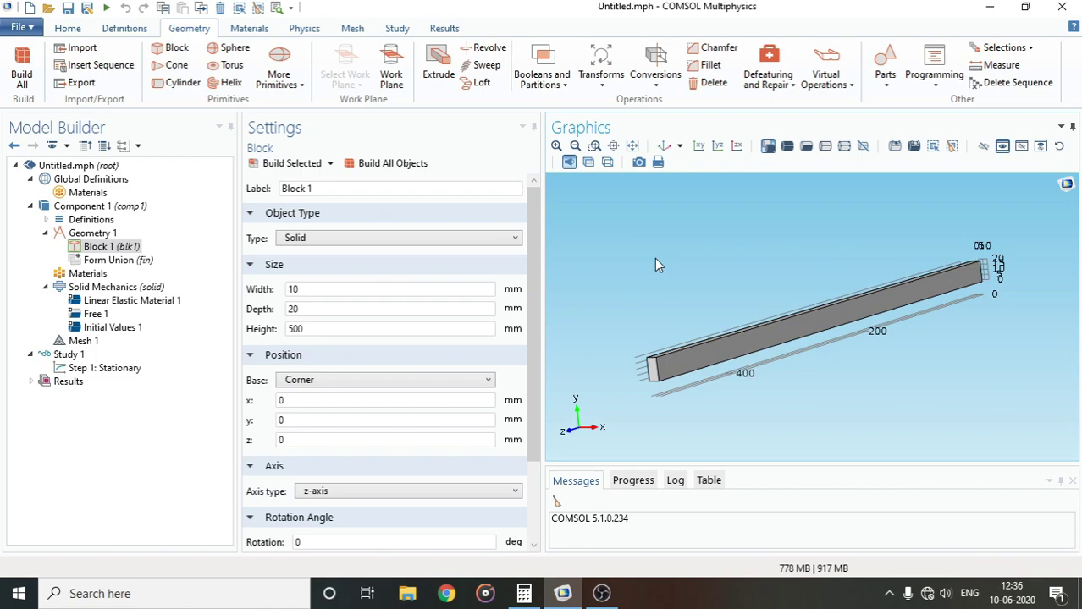
left_click(89, 275)
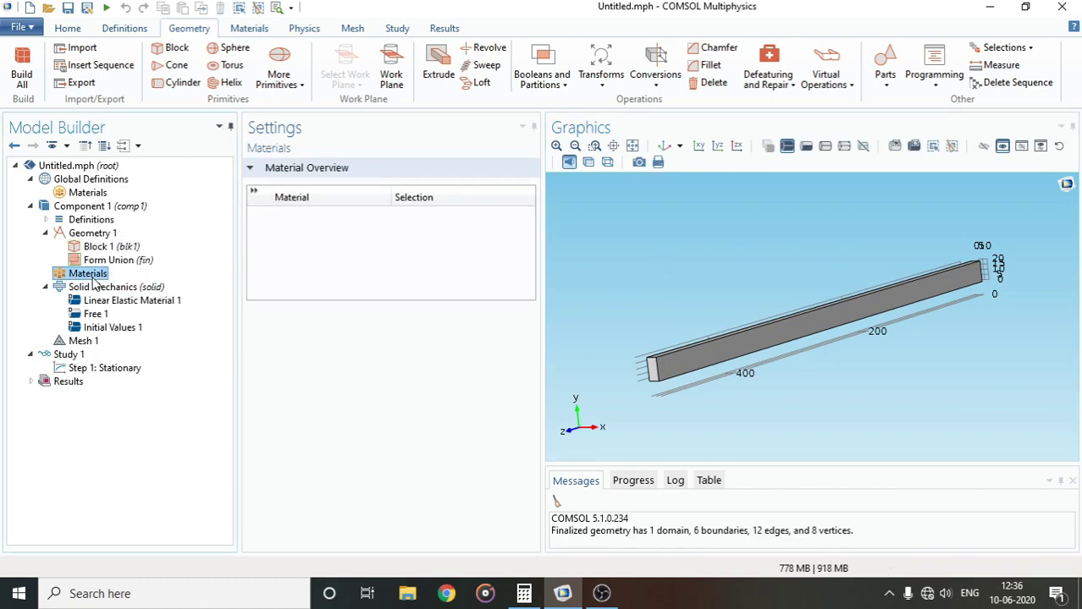
right_click(95, 286)
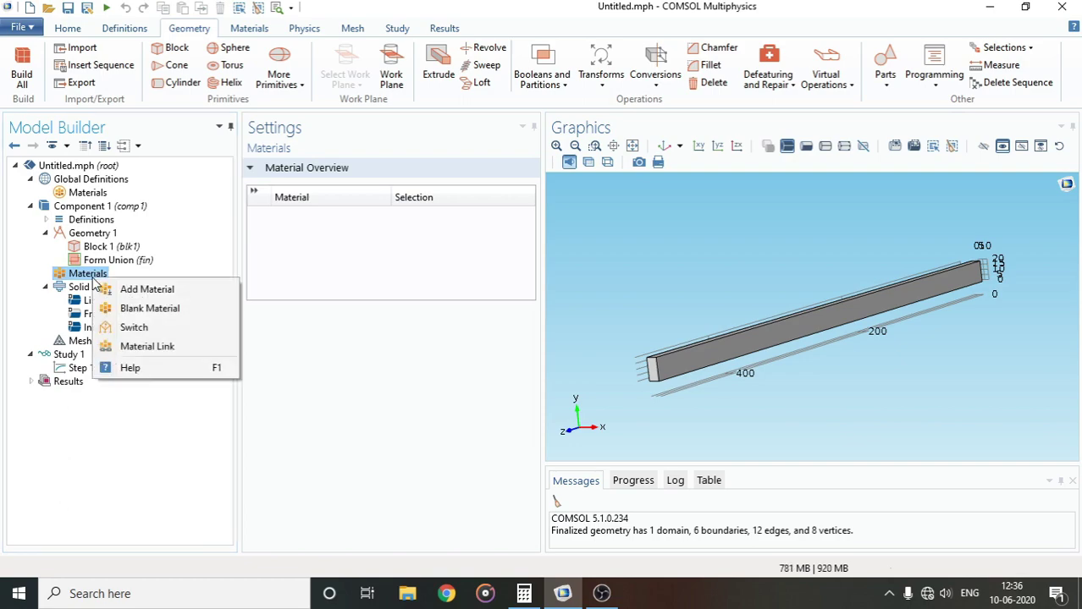
left_click(146, 290)
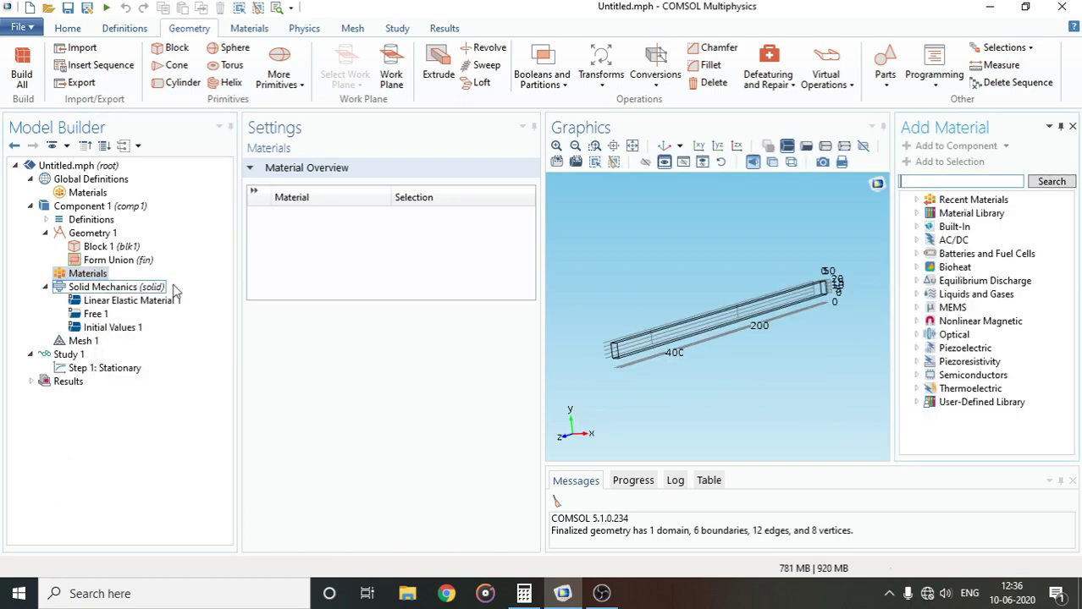
left_click(916, 200)
left_click(973, 215)
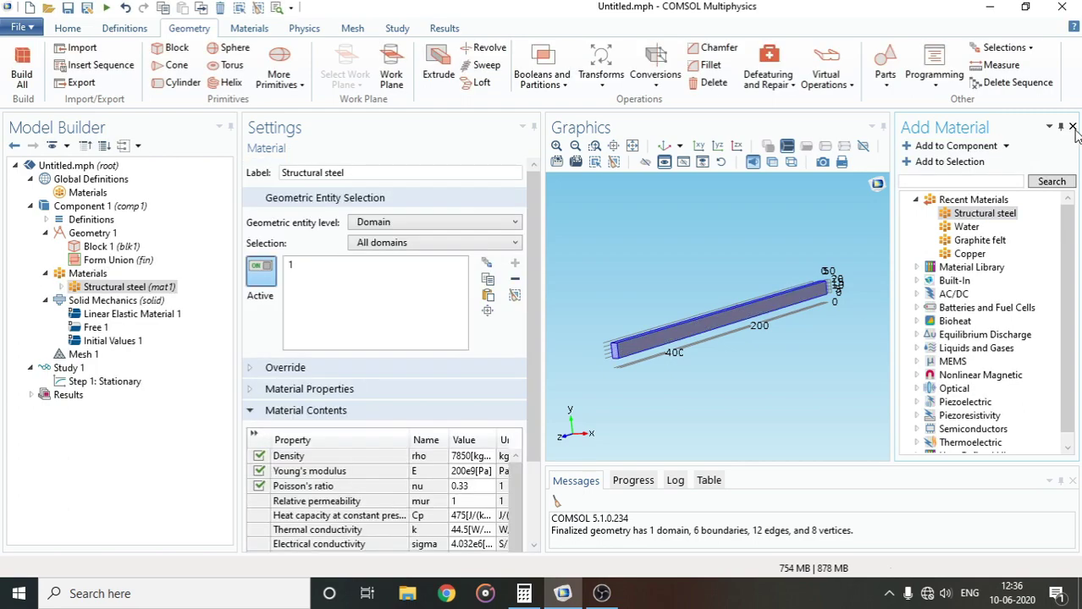
left_click(1073, 126)
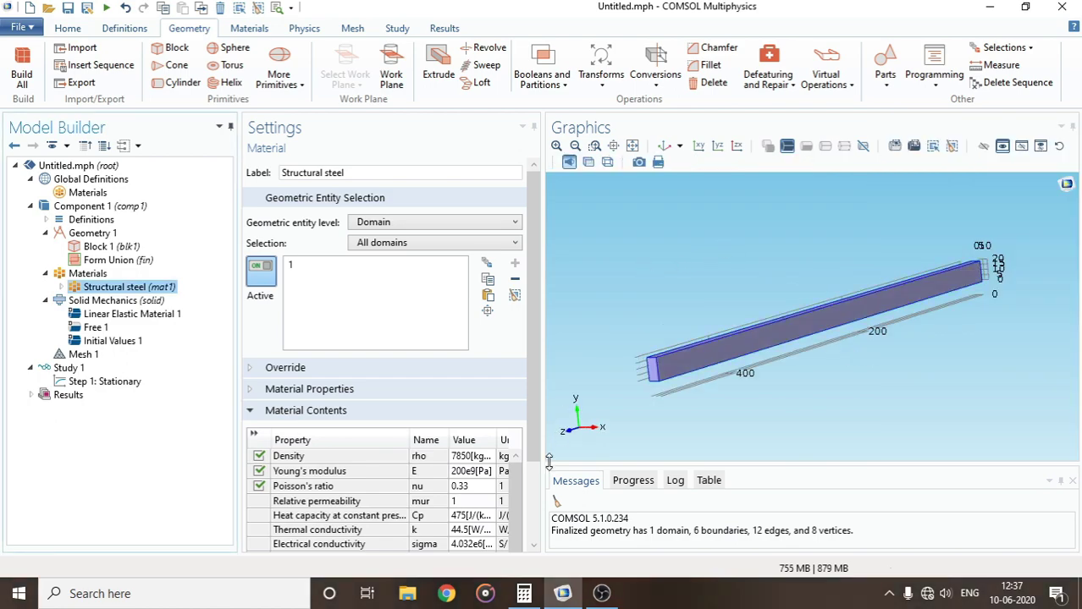
scroll(536, 506, "down", 3)
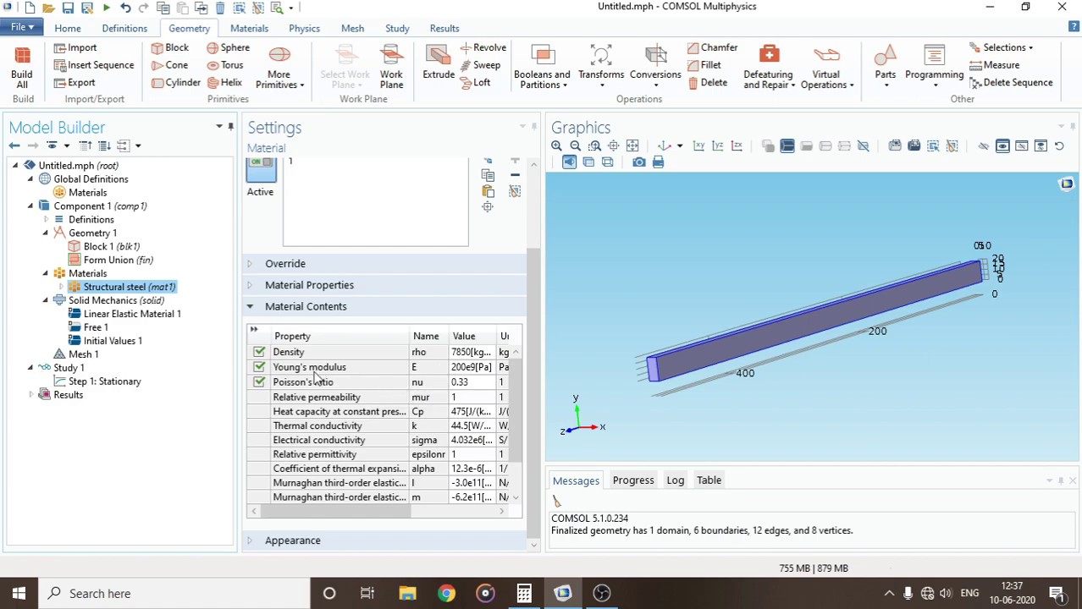
Add a Fixed Constraint to Solid Mechanics on the beam's end face at z = 500 mm, boundary 4.
left_click(93, 303)
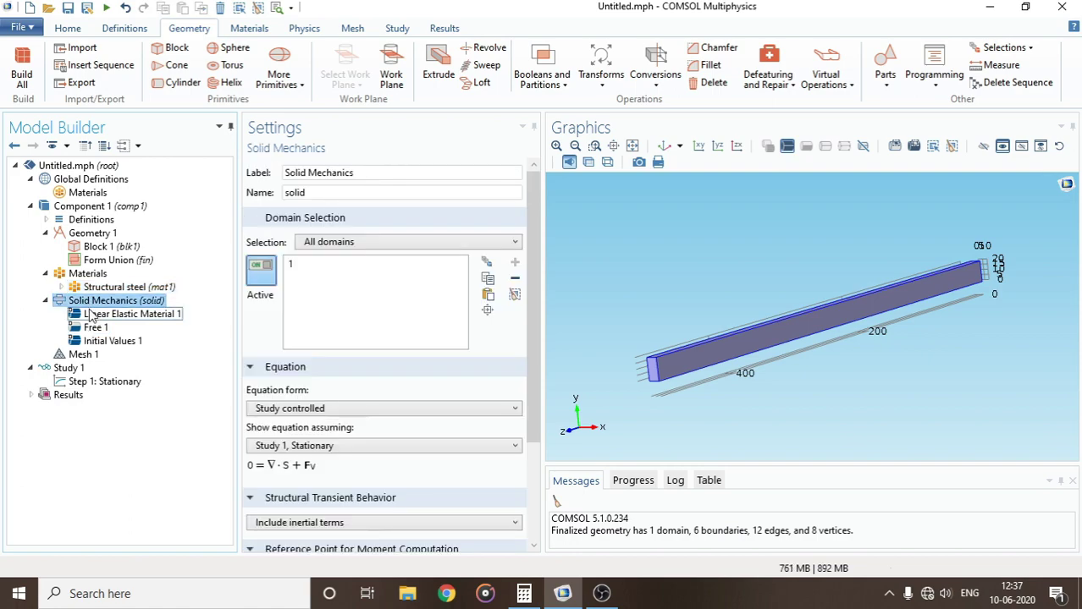
left_click(93, 328)
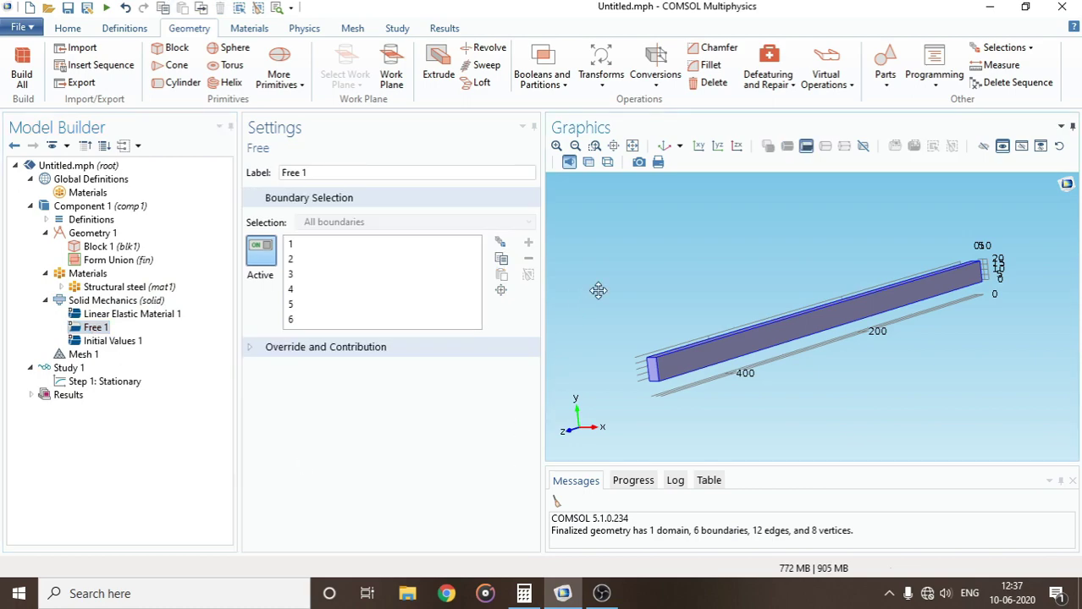
mouse_move(596, 290)
left_mouse_down()
mouse_move(611, 291)
mouse_move(583, 291)
left_mouse_up()
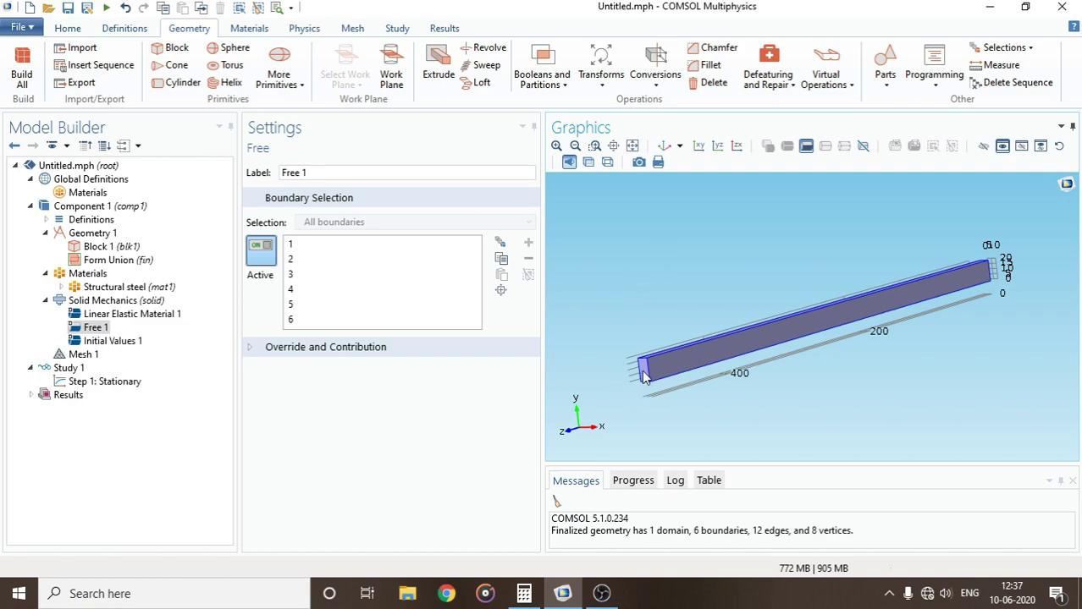
left_click(88, 302)
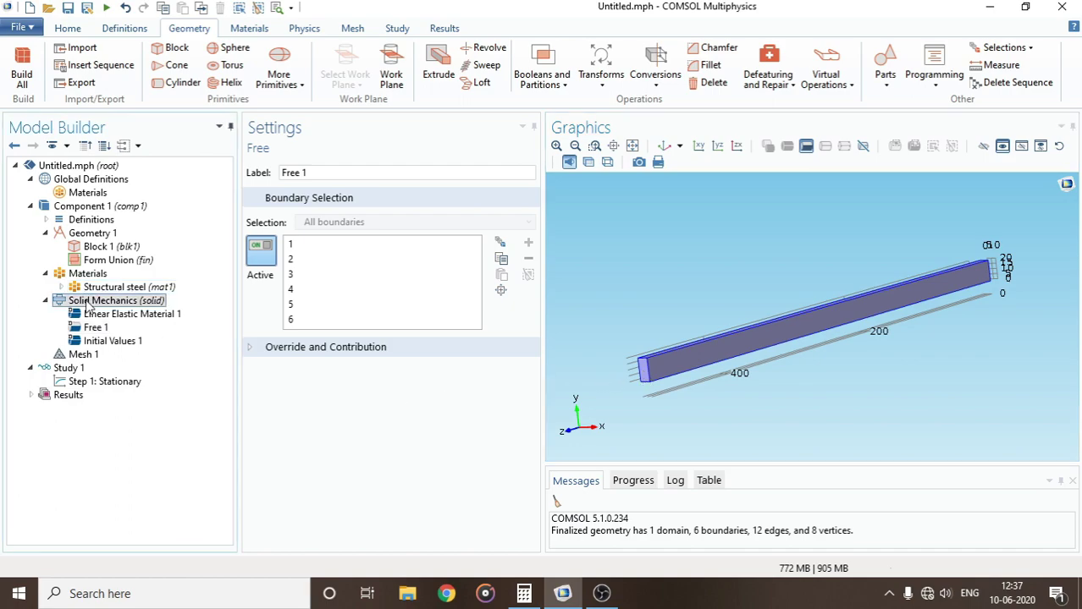
right_click(90, 300)
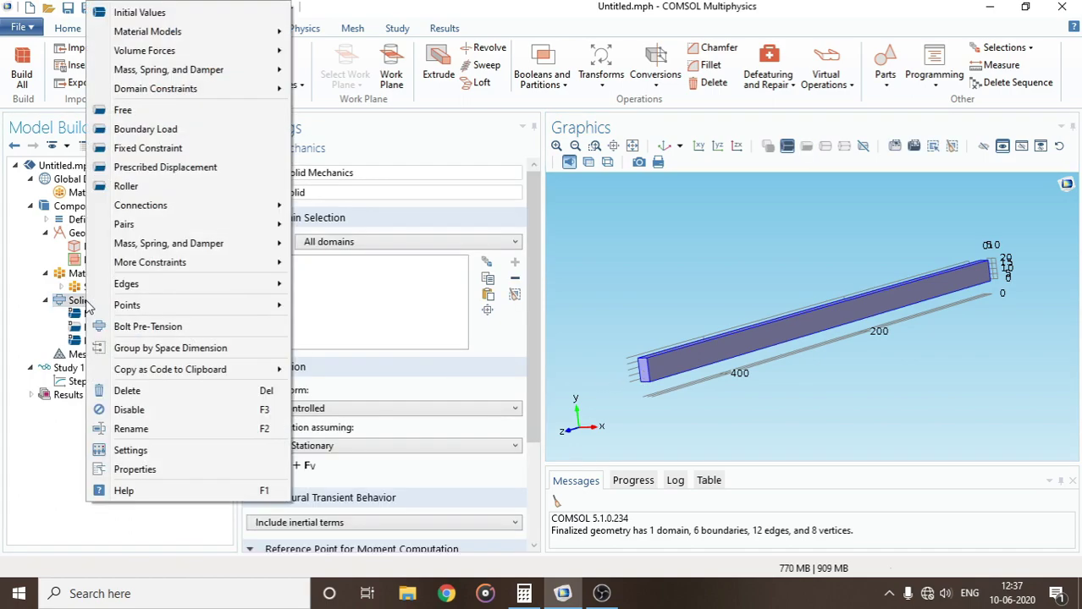
left_click(149, 149)
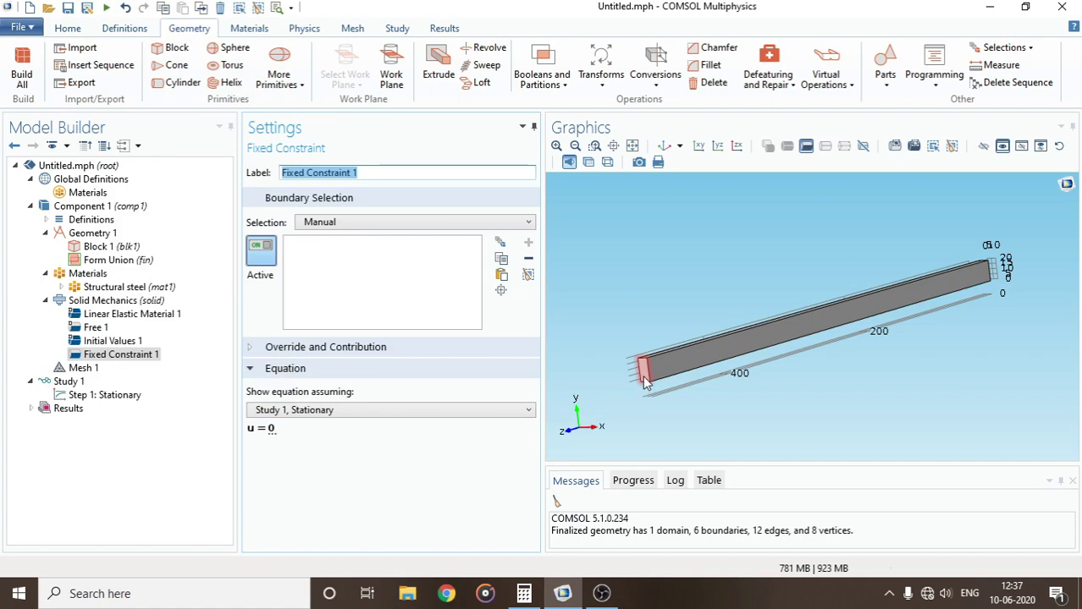
left_click(645, 383)
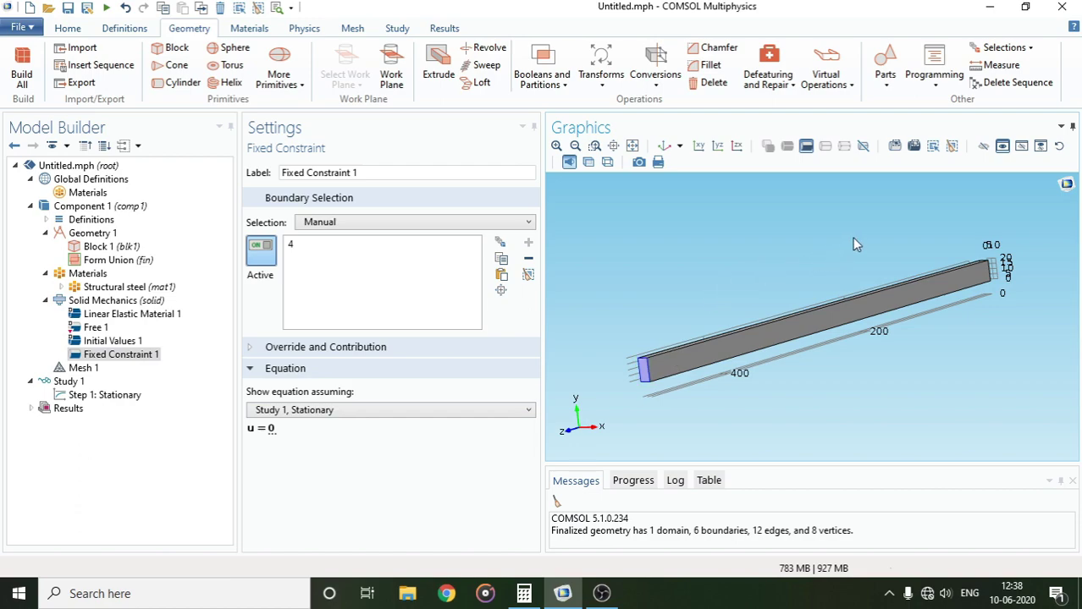
left_click_drag(852, 242, 851, 267)
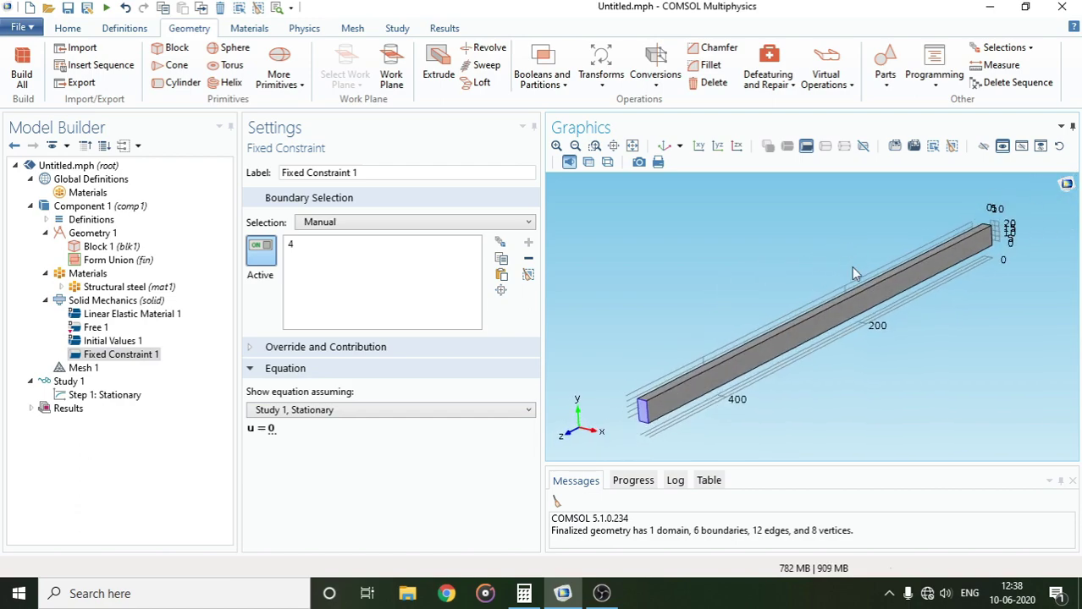
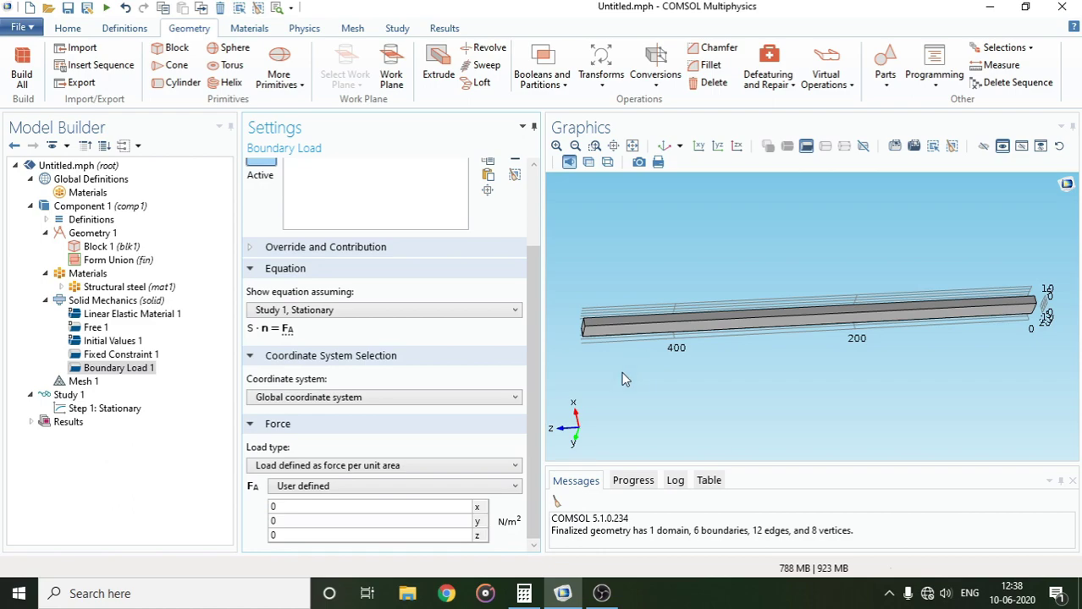
Define the boundary load as a total force with a y component of 500 N.
left_click(415, 467)
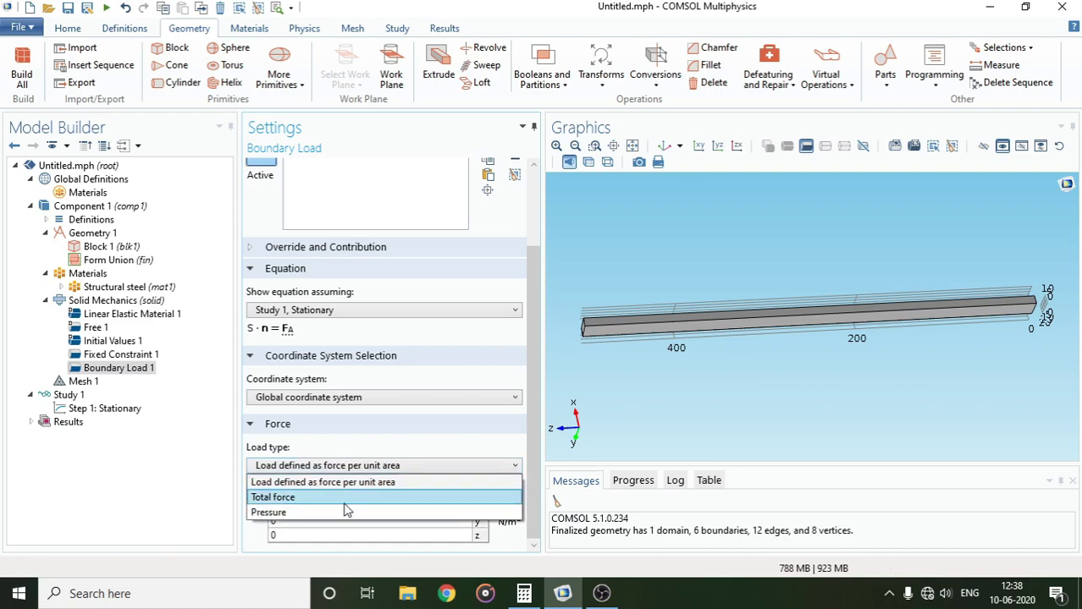
left_click(346, 501)
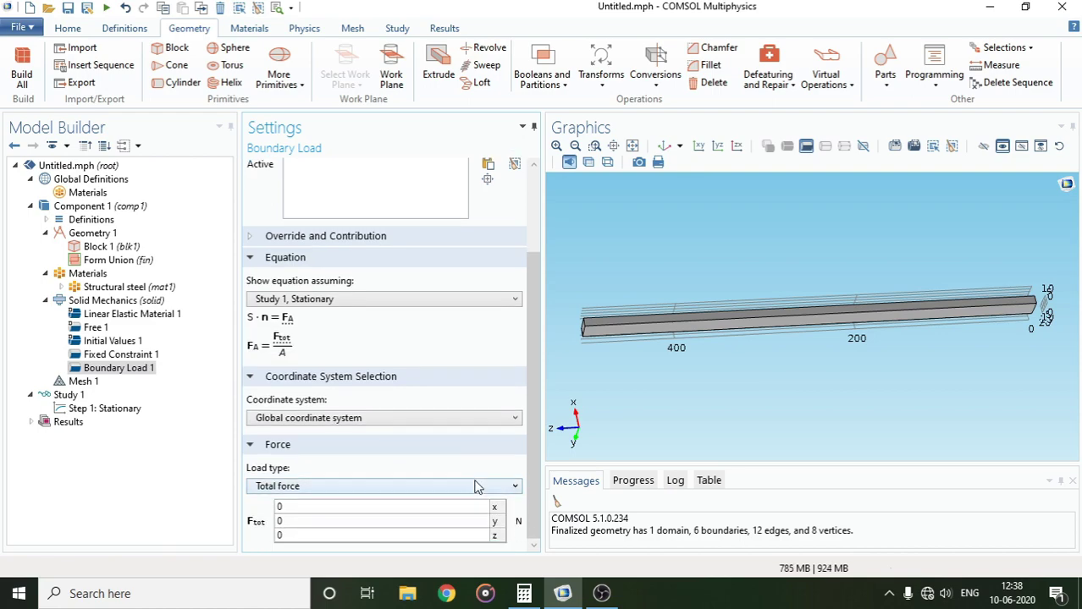
scroll(476, 486, "down", 1)
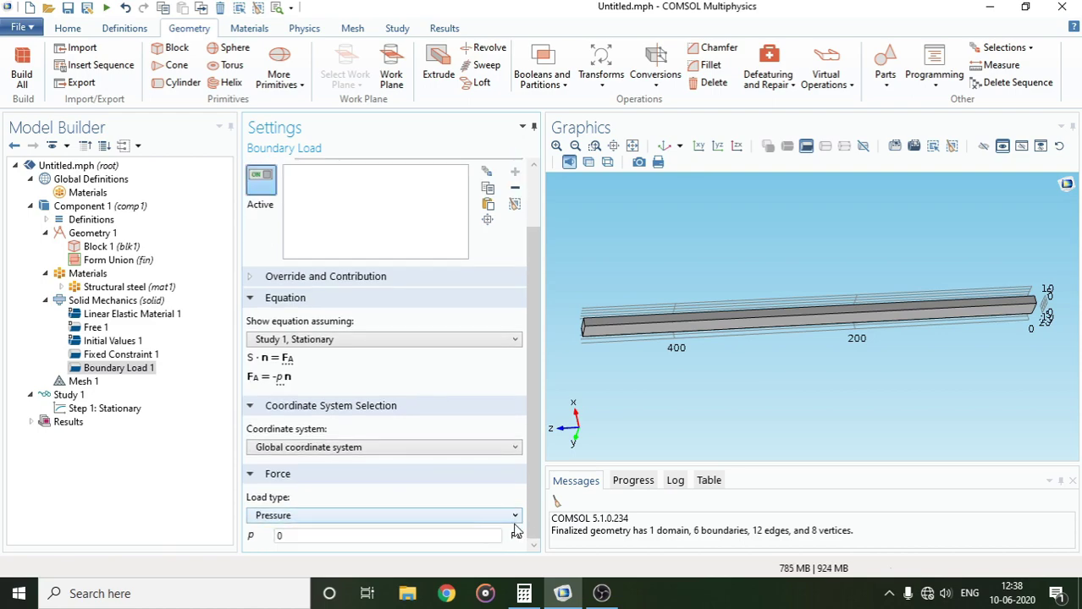
left_click(462, 518)
left_click(333, 548)
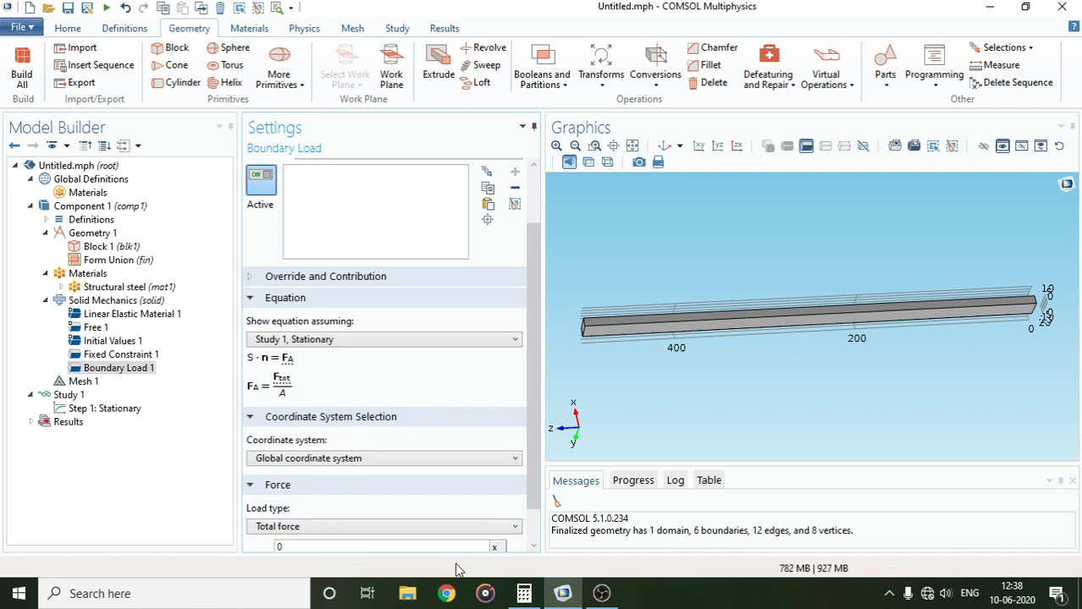
scroll(481, 552, "down", 1)
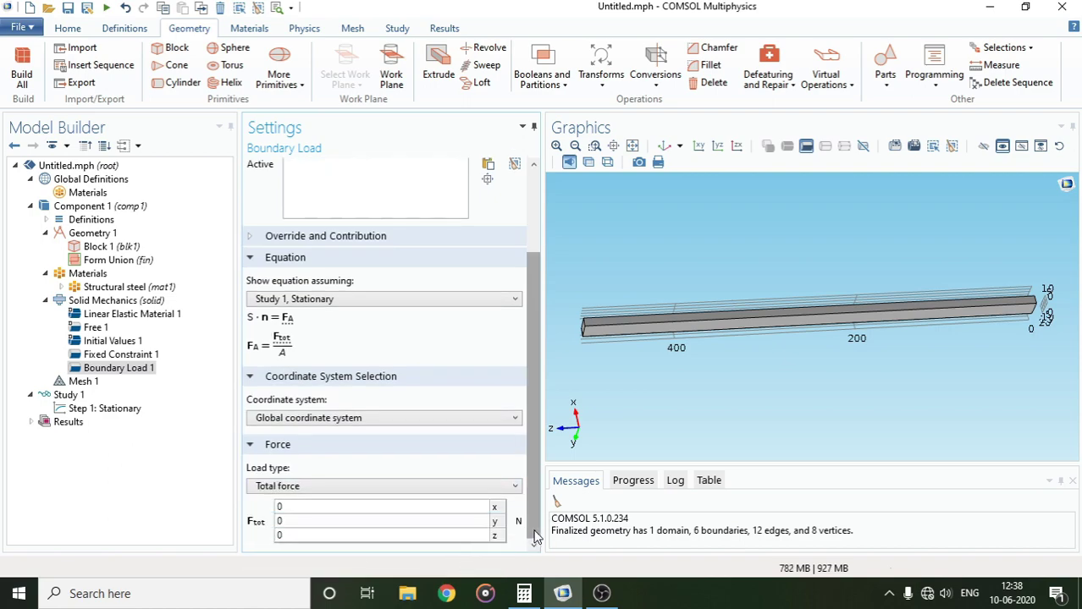
left_click(406, 523)
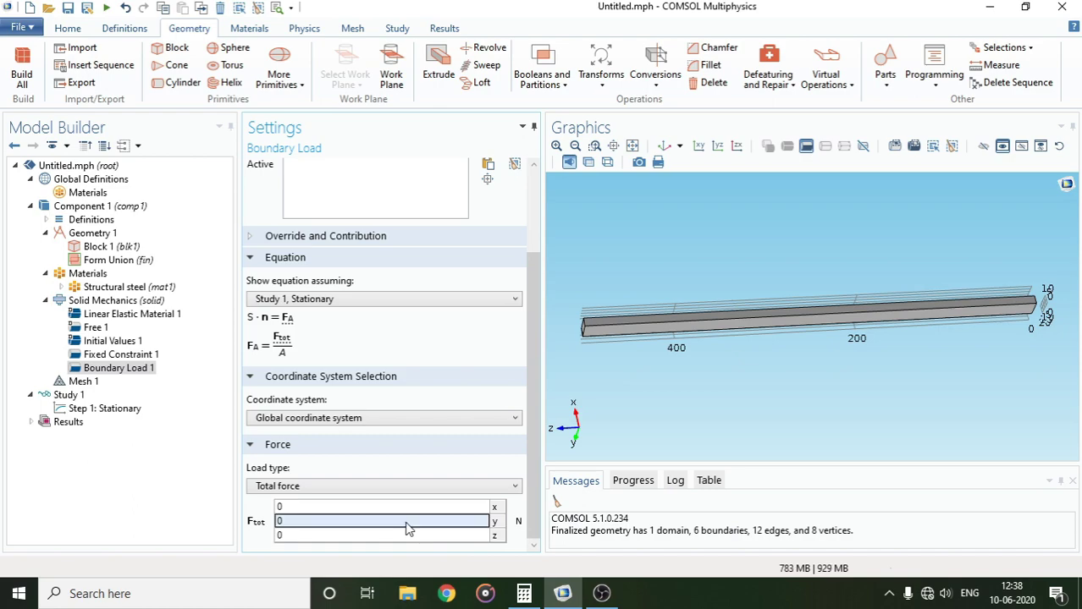
double_click(407, 523)
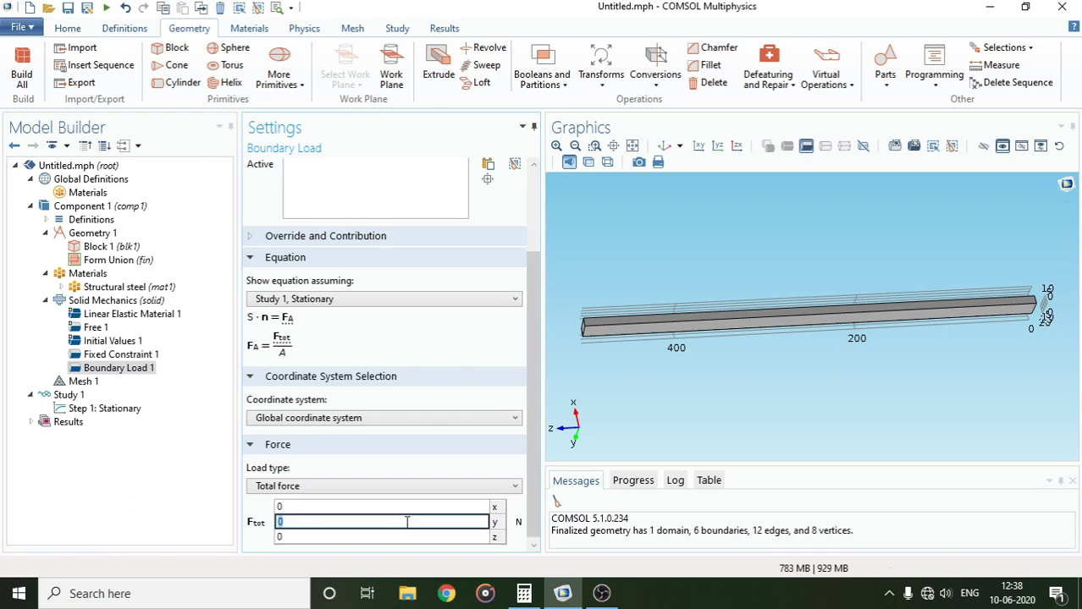
type("500")
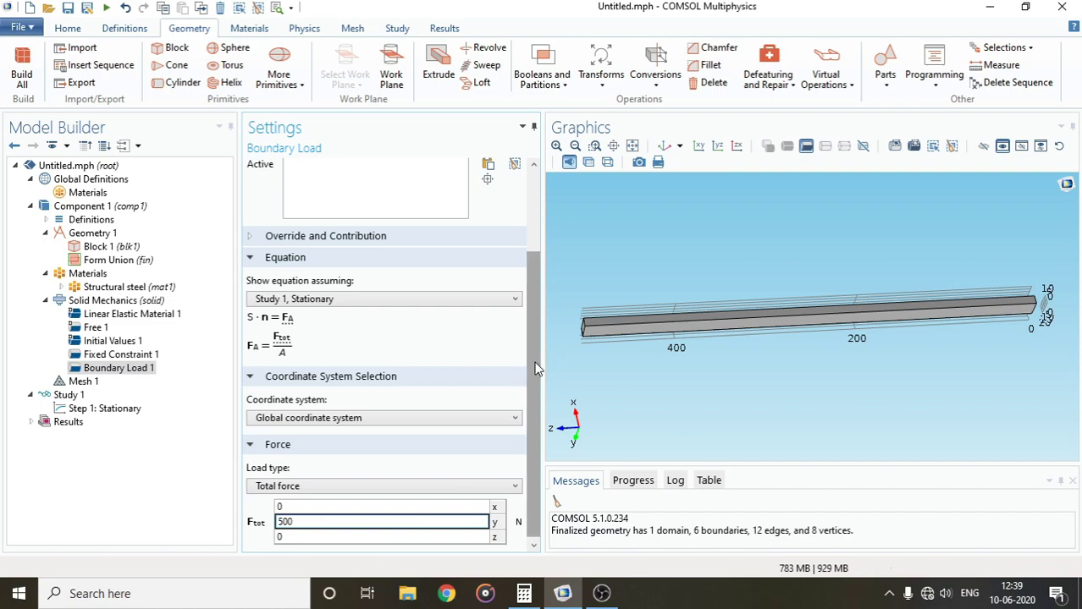
Apply the boundary load to the beam's long upper face, boundary 2.
left_click_drag(535, 369, 530, 311)
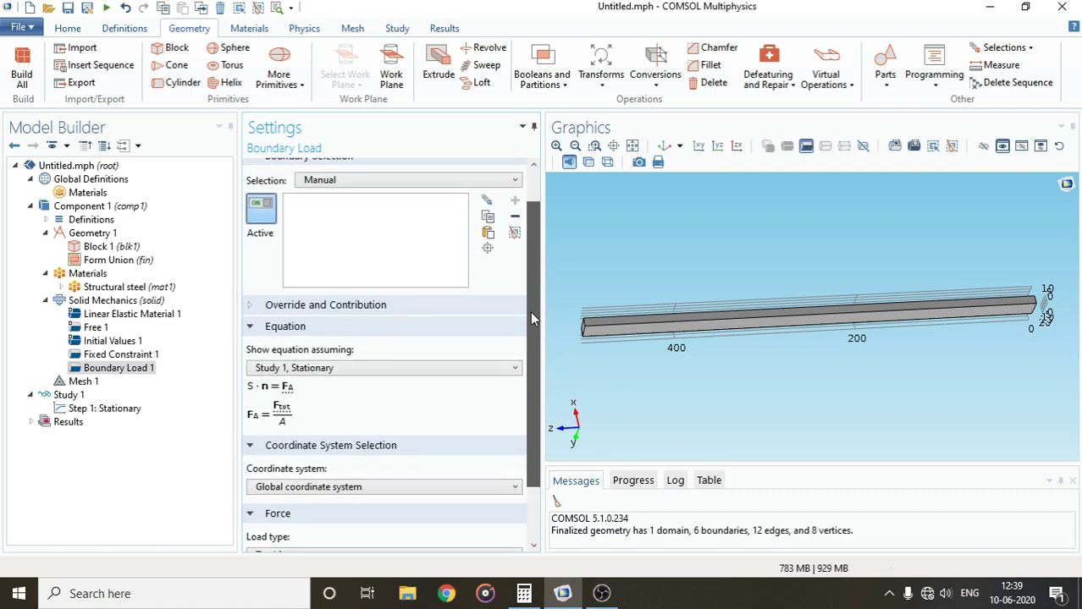
left_click(707, 322)
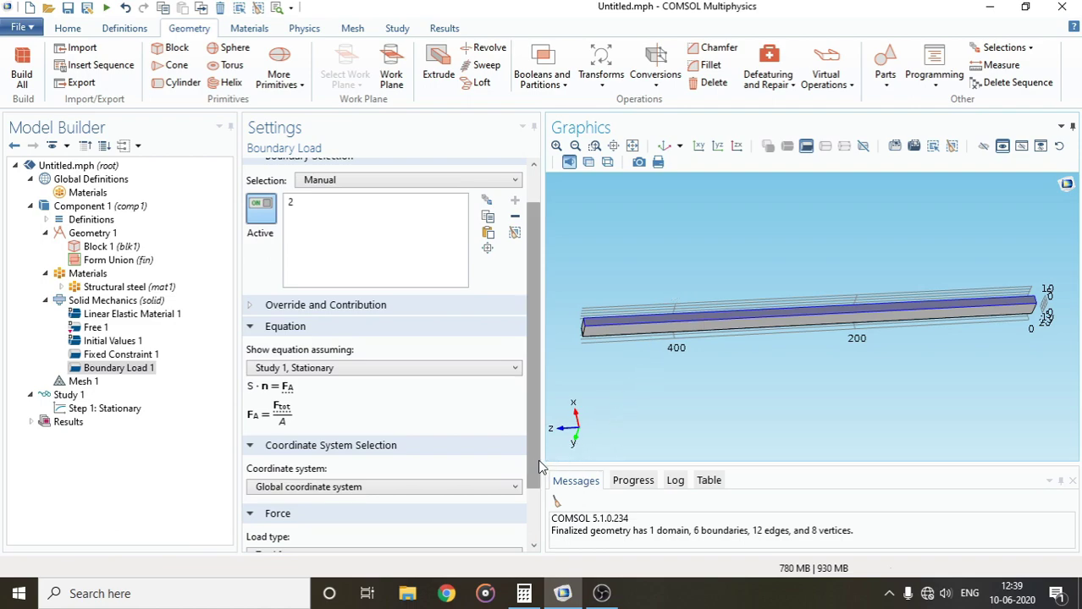
left_click_drag(539, 466, 534, 517)
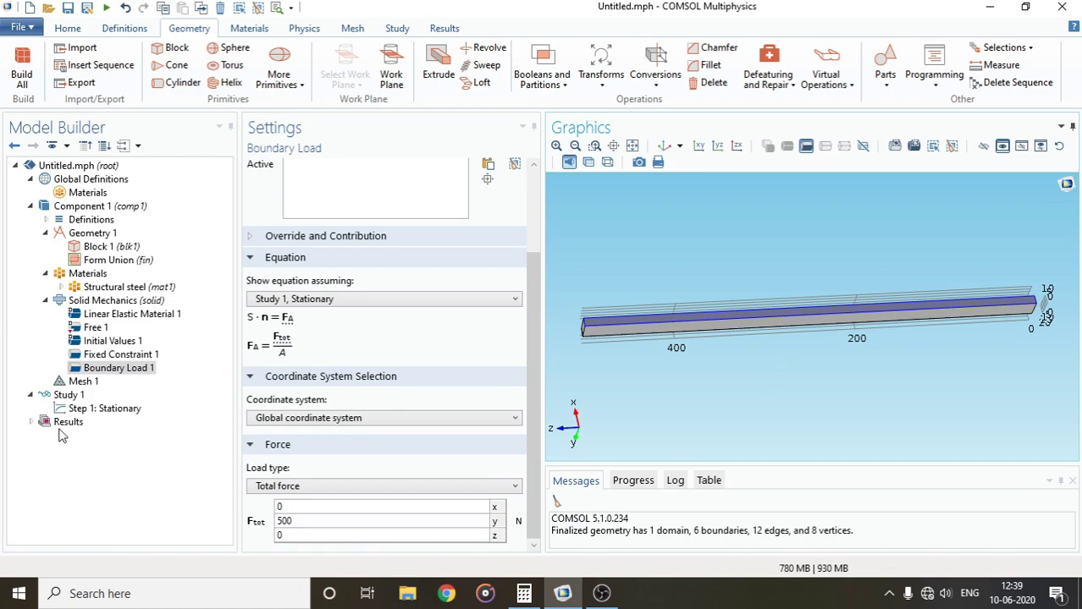
Set the physics-controlled mesh's element size to Extremely fine and build the mesh.
left_click(83, 382)
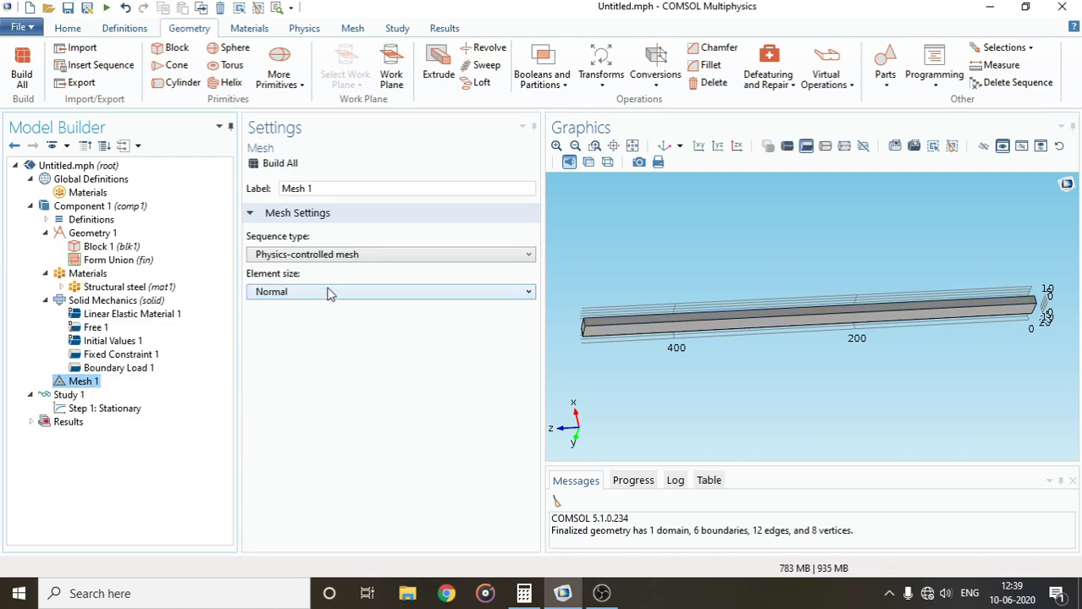
left_click(331, 293)
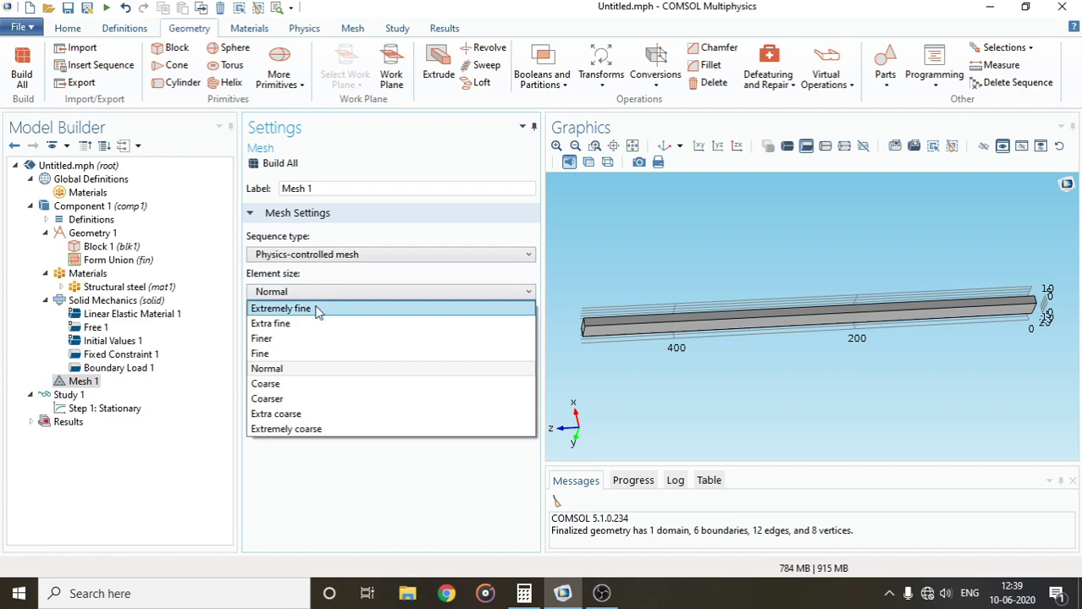
left_click(317, 310)
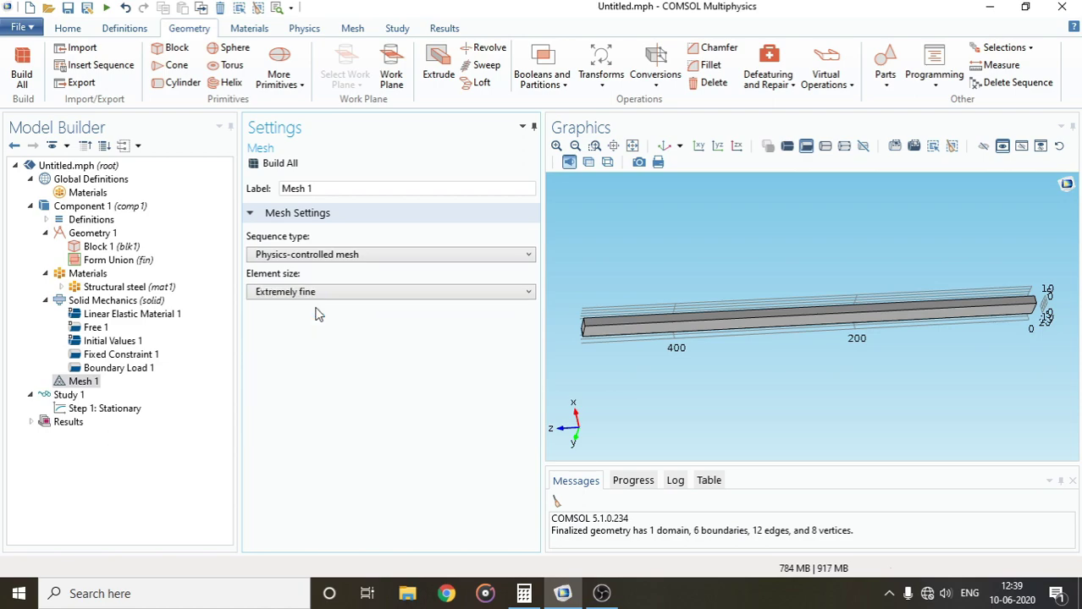
left_click(273, 164)
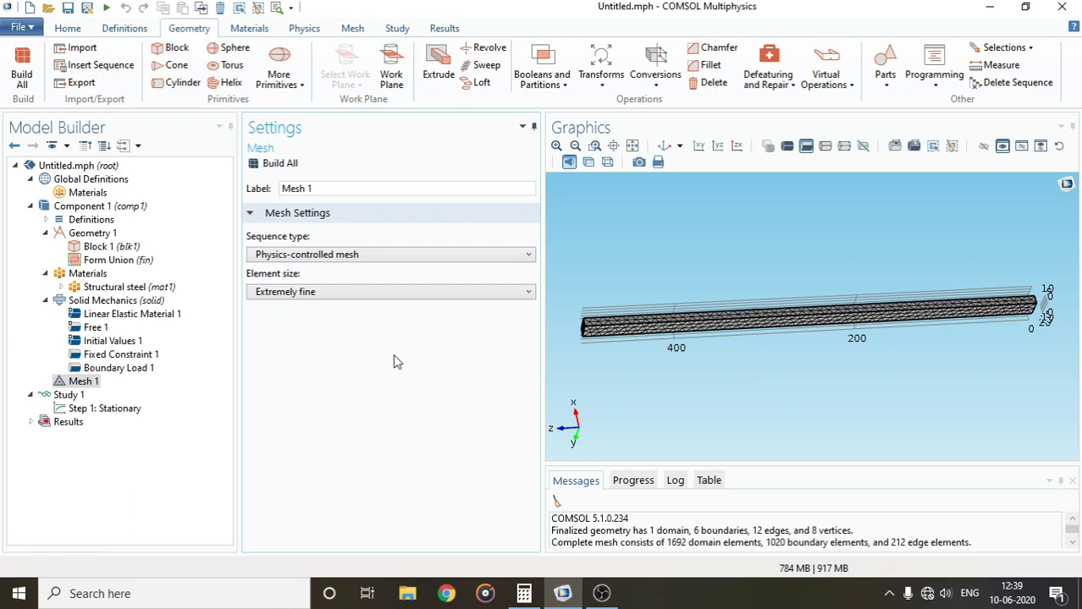
left_click_drag(589, 367, 646, 379)
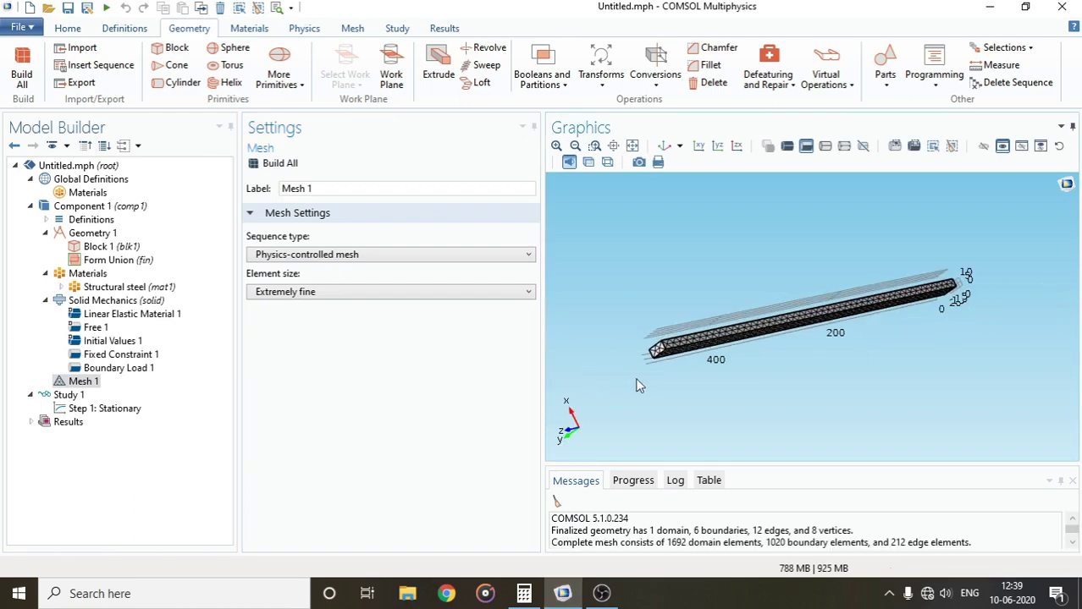
Compute Study 1, hide the grid in the von Mises stress plot and fit the whole beam in view.
left_click(69, 395)
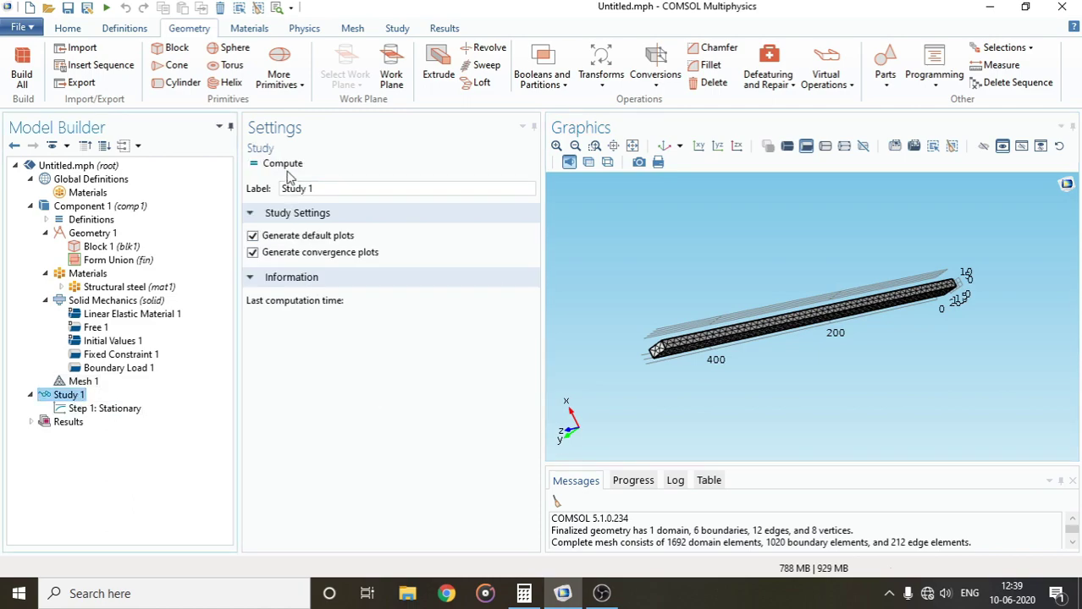
left_click(284, 165)
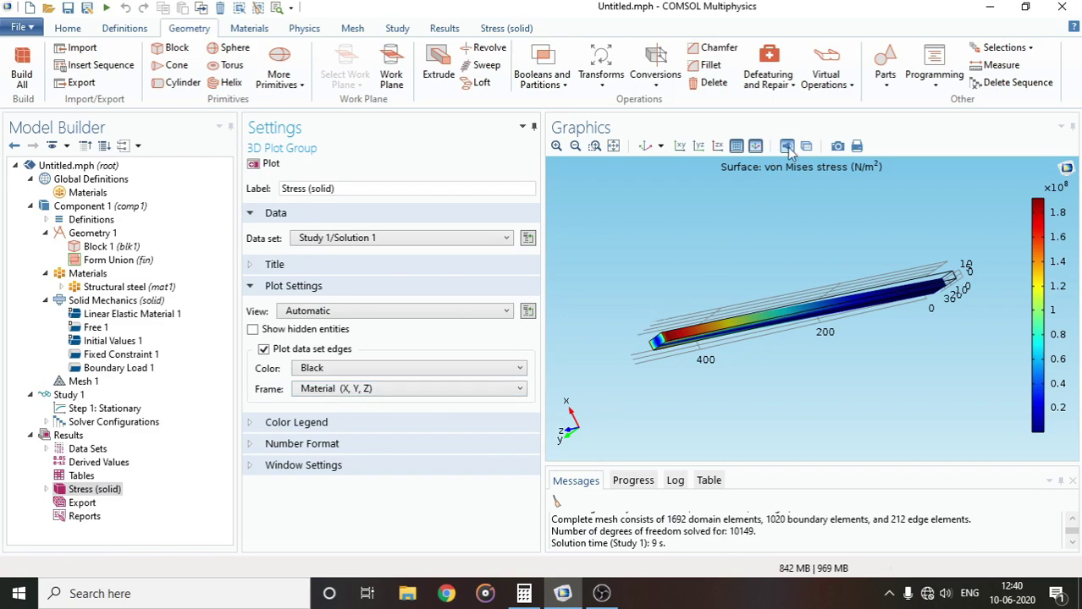
left_click(736, 145)
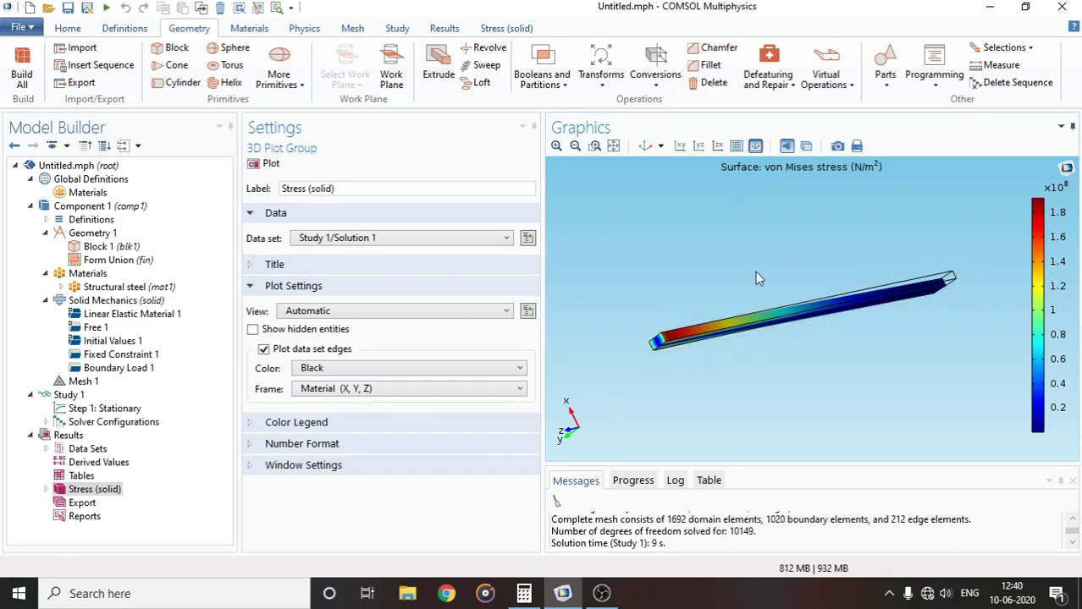
left_click_drag(763, 274, 717, 258)
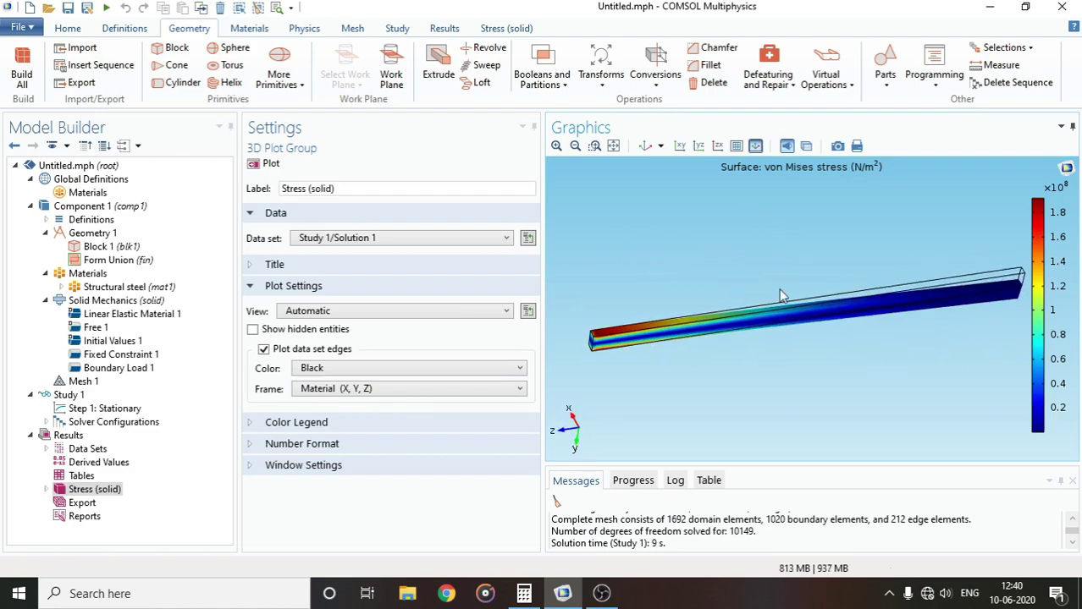
left_click_drag(780, 294, 753, 264)
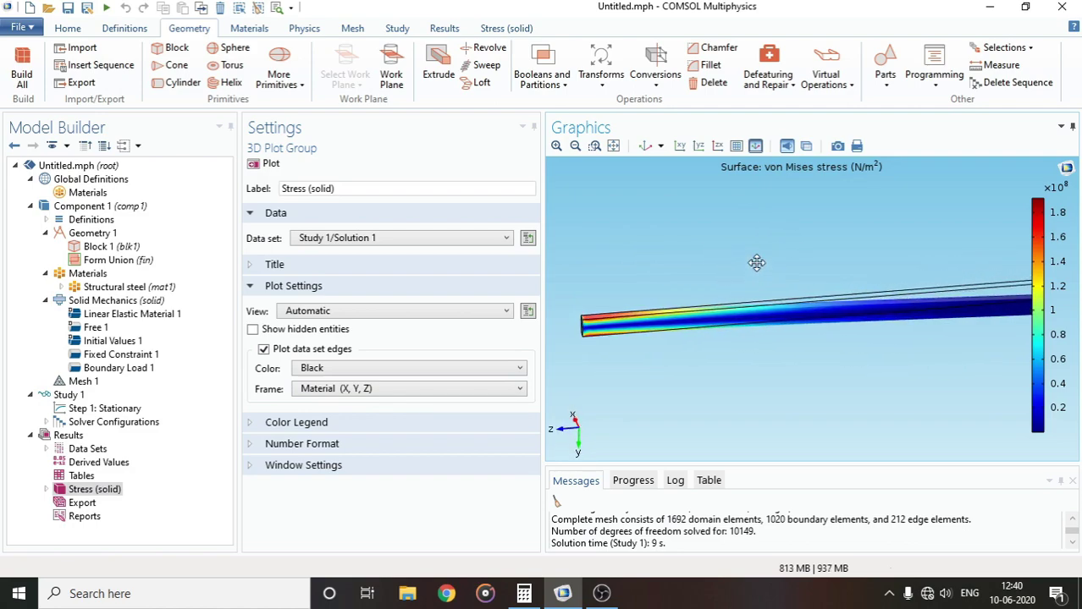
left_click(612, 147)
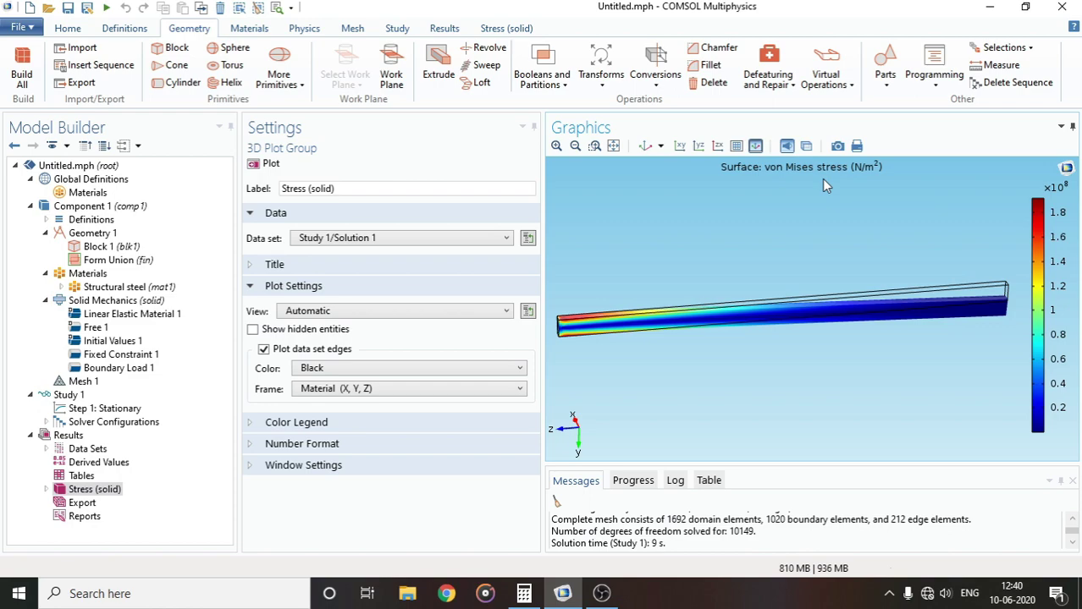
Show the maximum and minimum values on the stress plot's color legend.
left_click(46, 490)
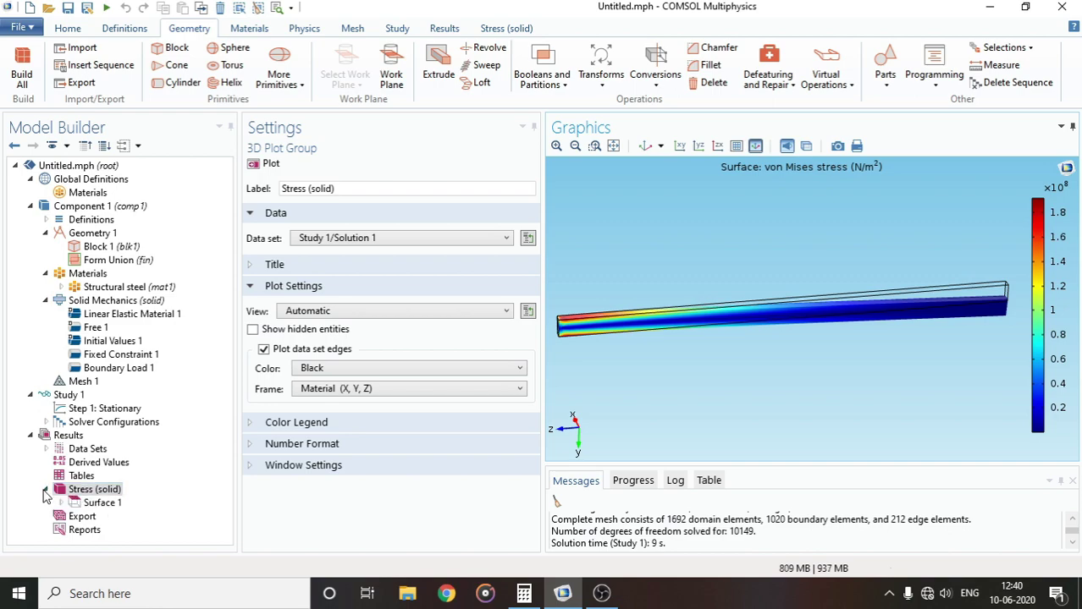
left_click(252, 423)
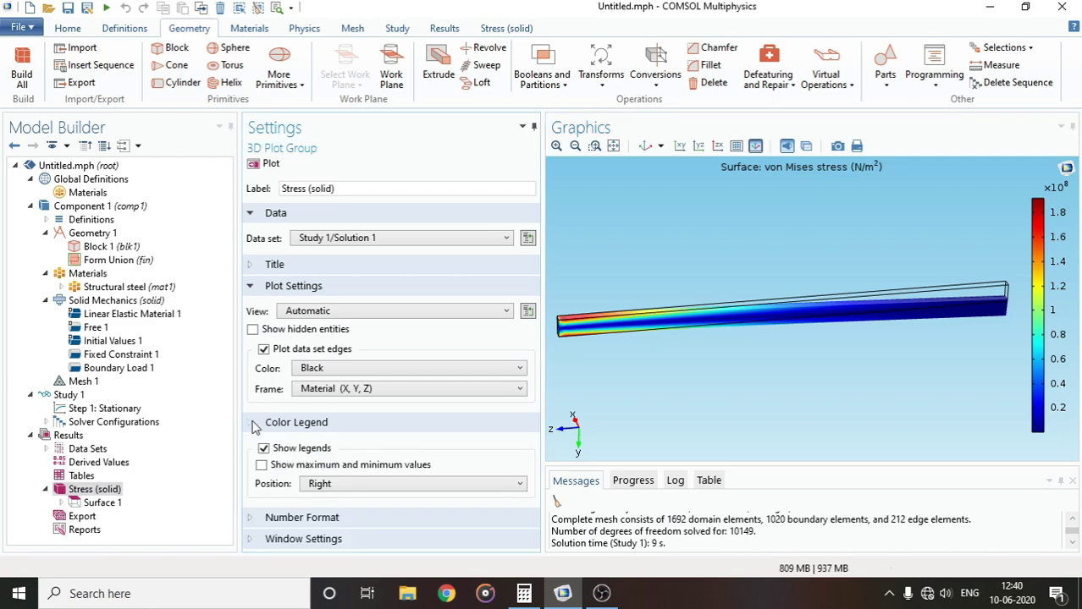
left_click(261, 466)
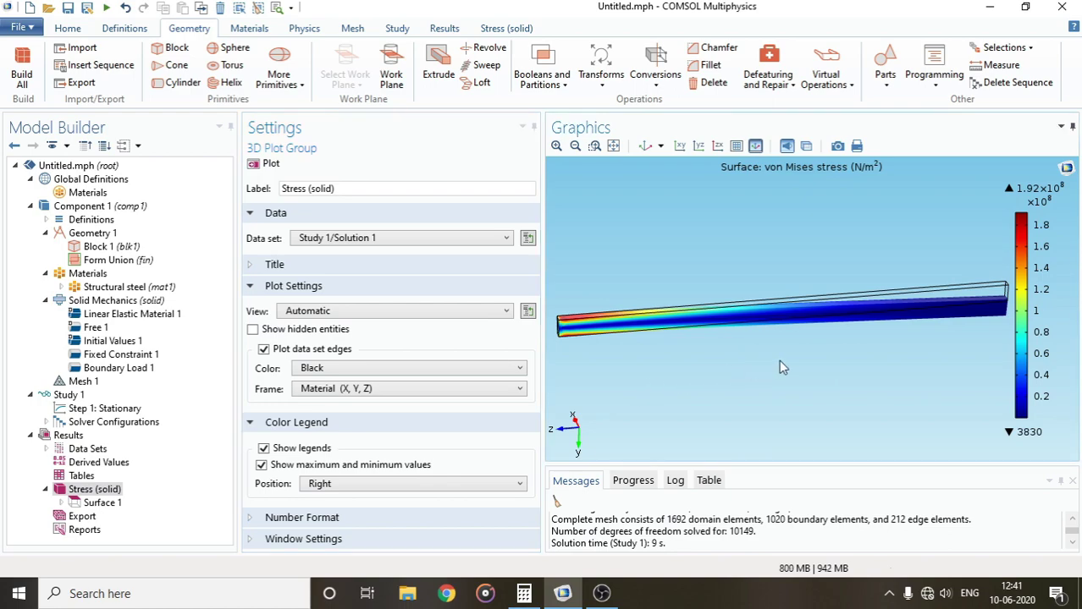
mouse_move(779, 359)
left_mouse_down()
mouse_move(760, 365)
mouse_move(779, 353)
left_mouse_up()
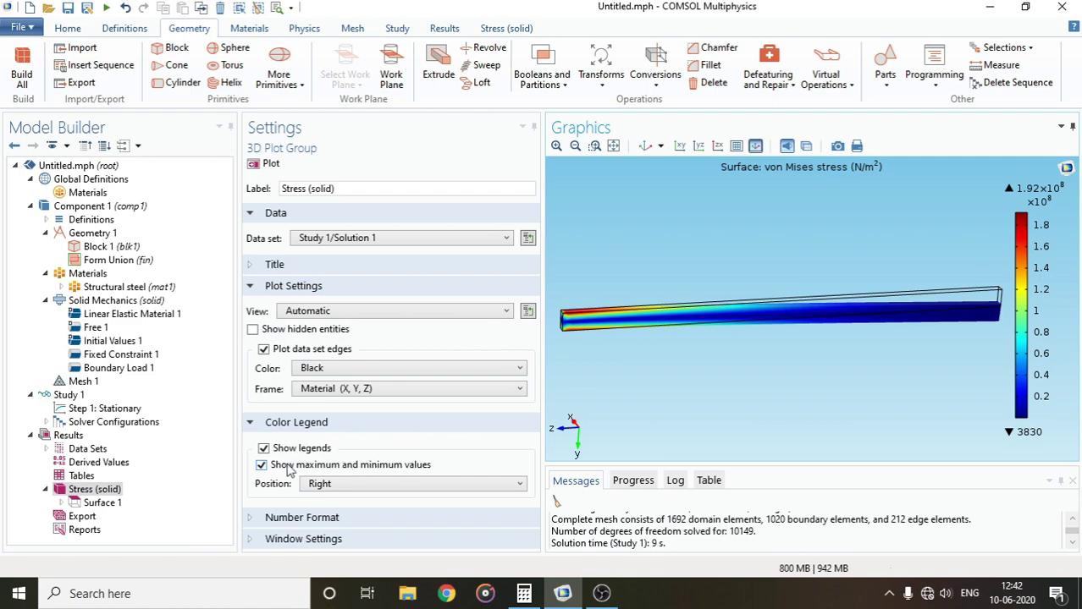
Replace the Surface 1 expression with v, the displacement field's Y component, in mm, and update the plot.
left_click(102, 504)
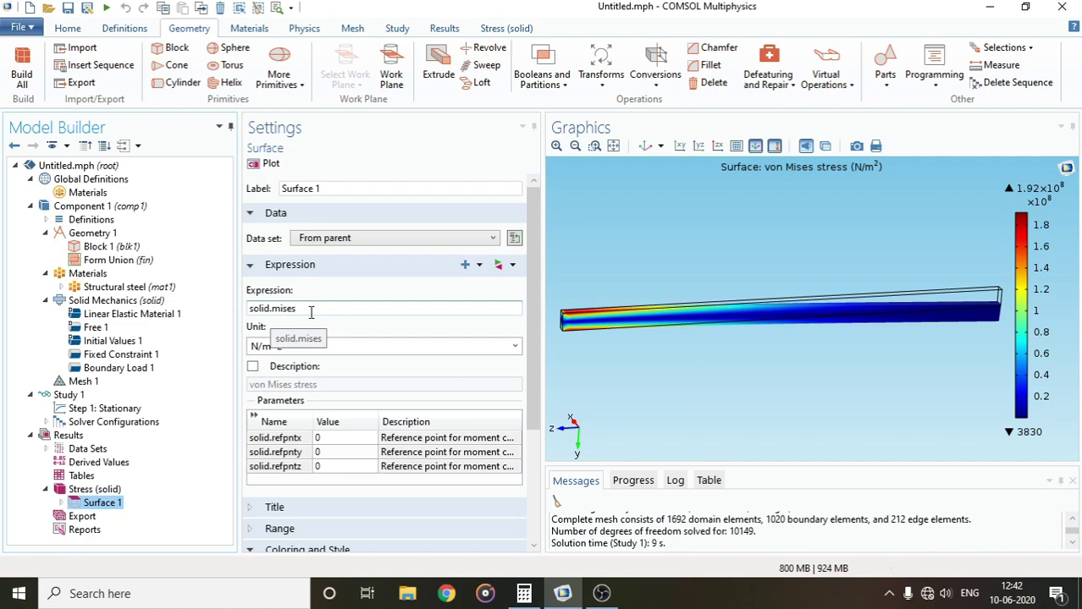
left_click(319, 350)
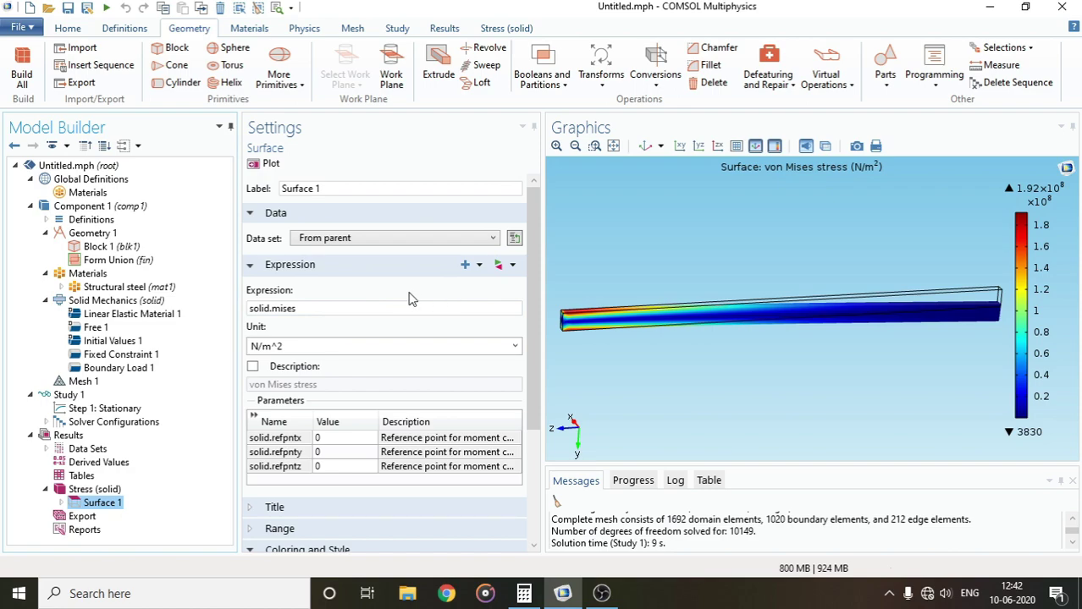
left_click(513, 268)
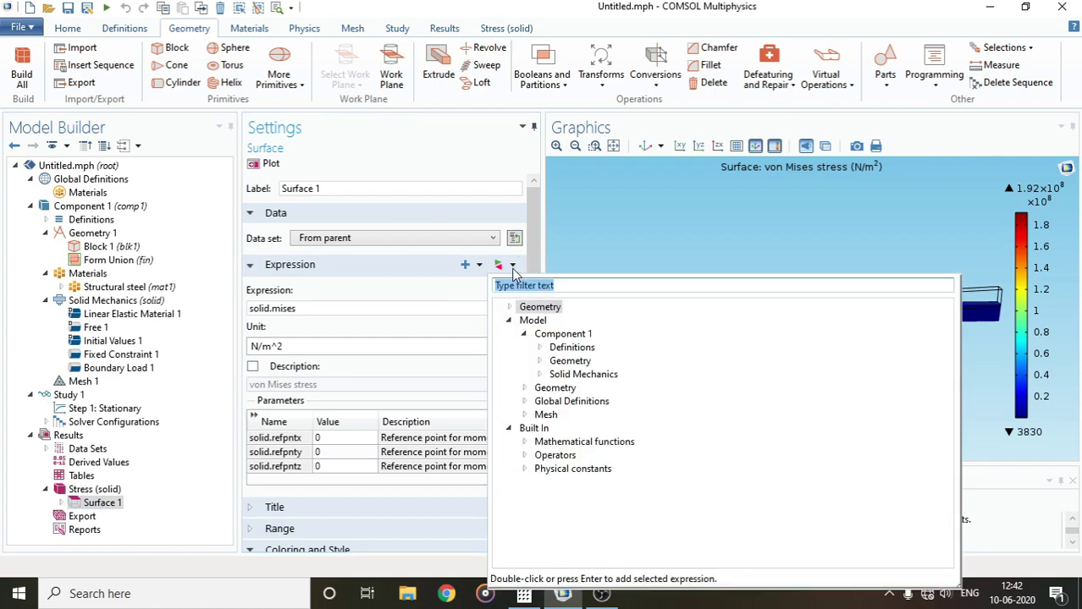
left_click(540, 375)
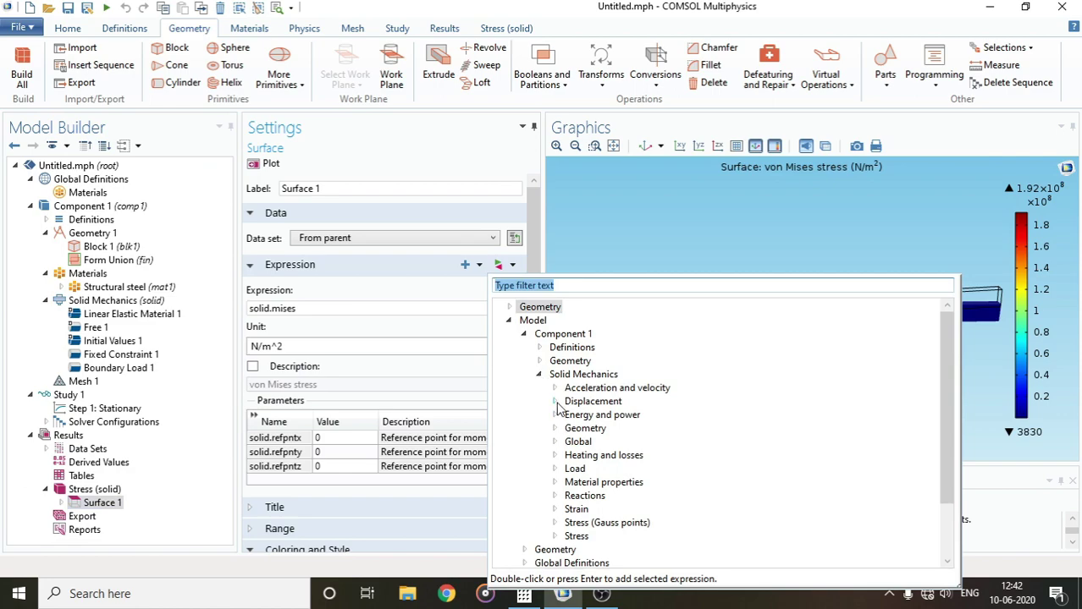
left_click(555, 402)
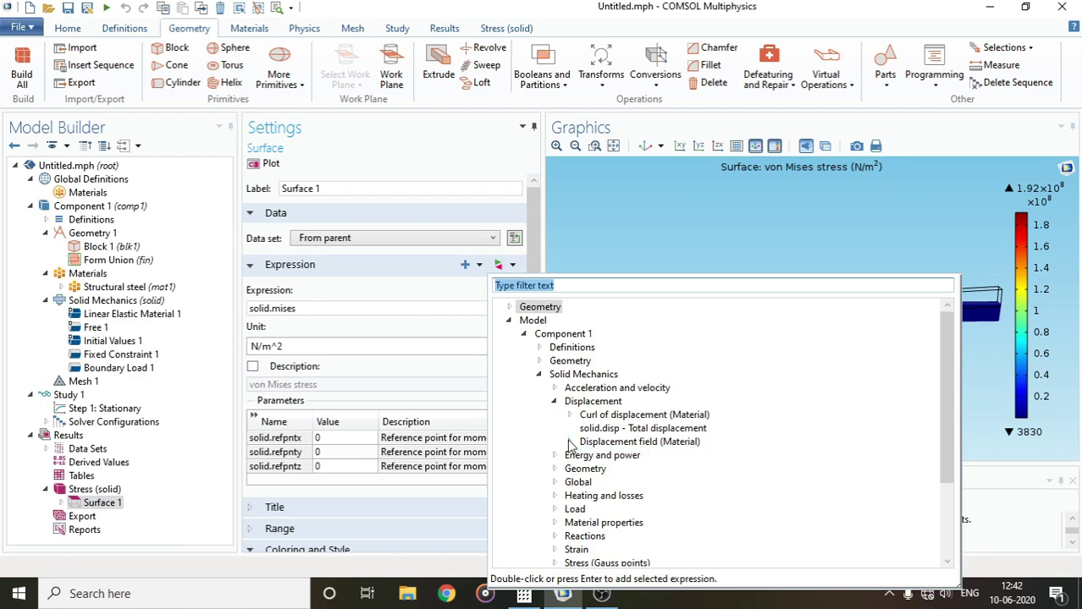
left_click(570, 442)
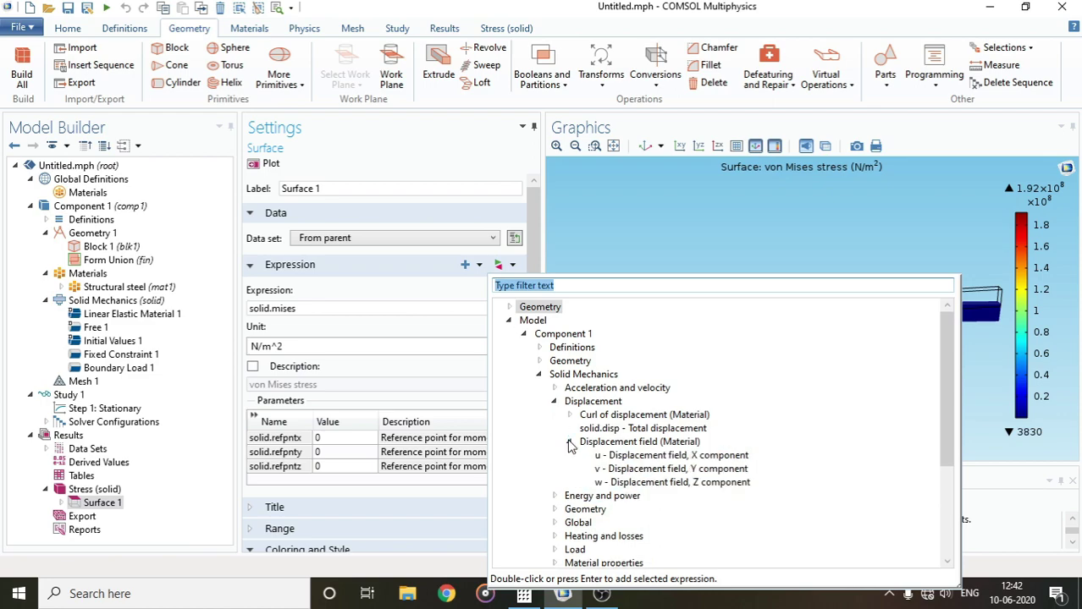
left_click(649, 470)
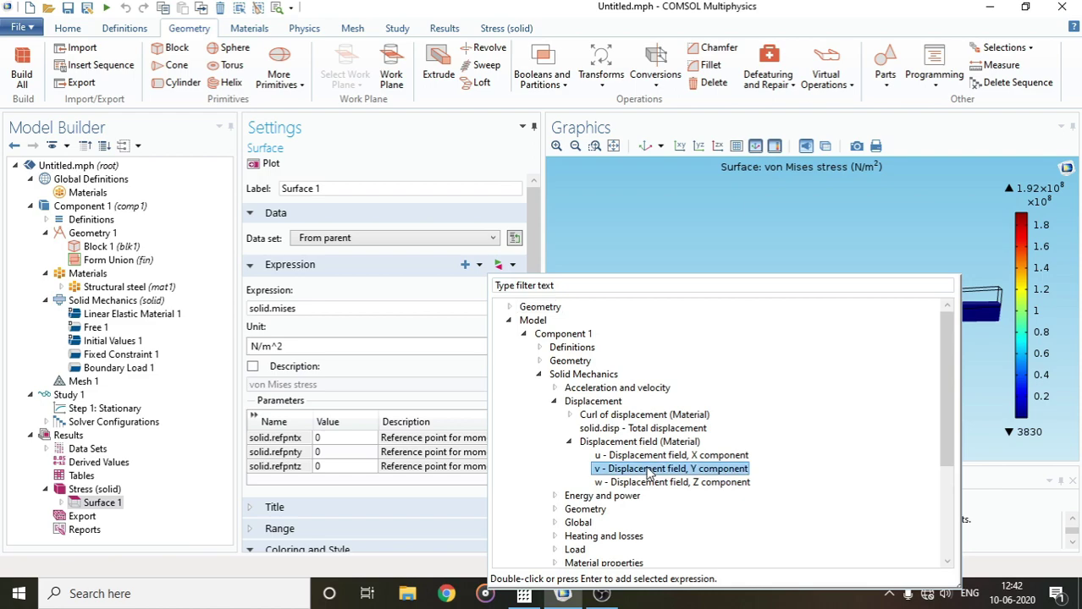
double_click(649, 469)
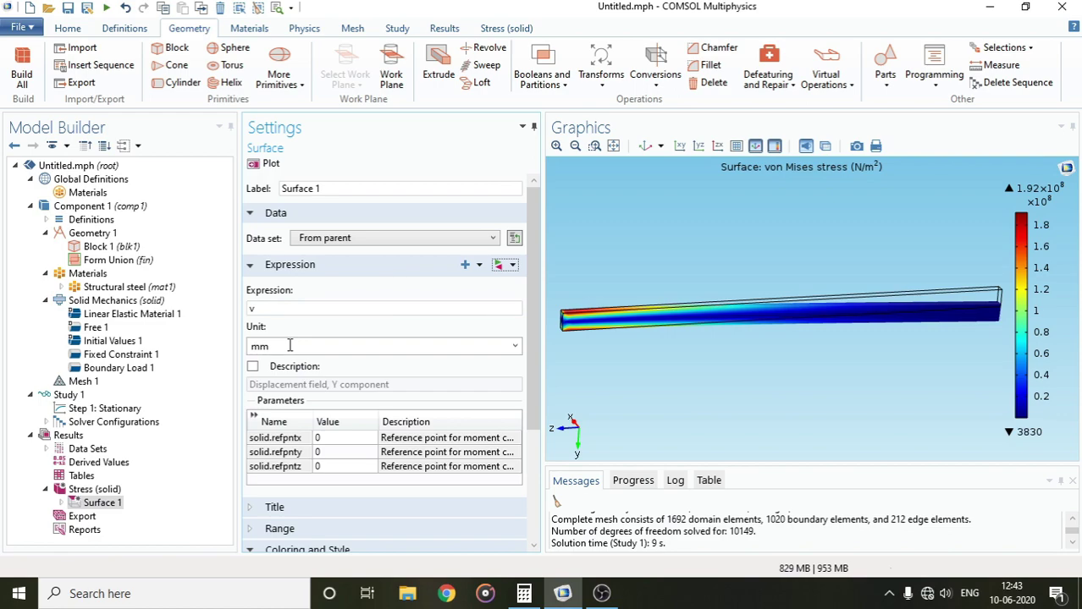
left_click(272, 169)
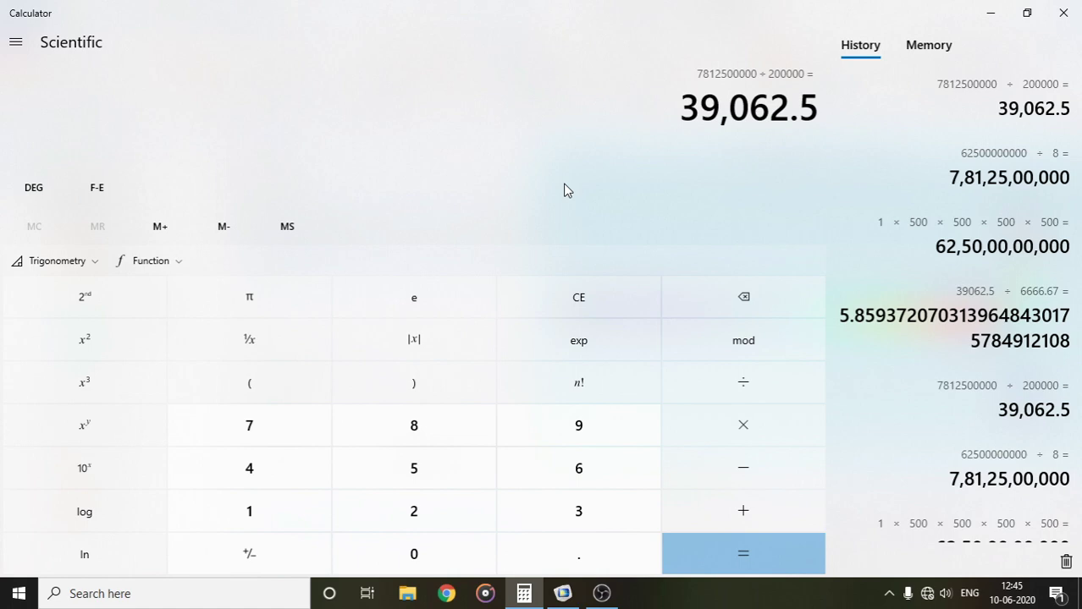
Divide the 39062.5 result by 6666.67 to calculate the beam's theoretical deflection.
key("slash")
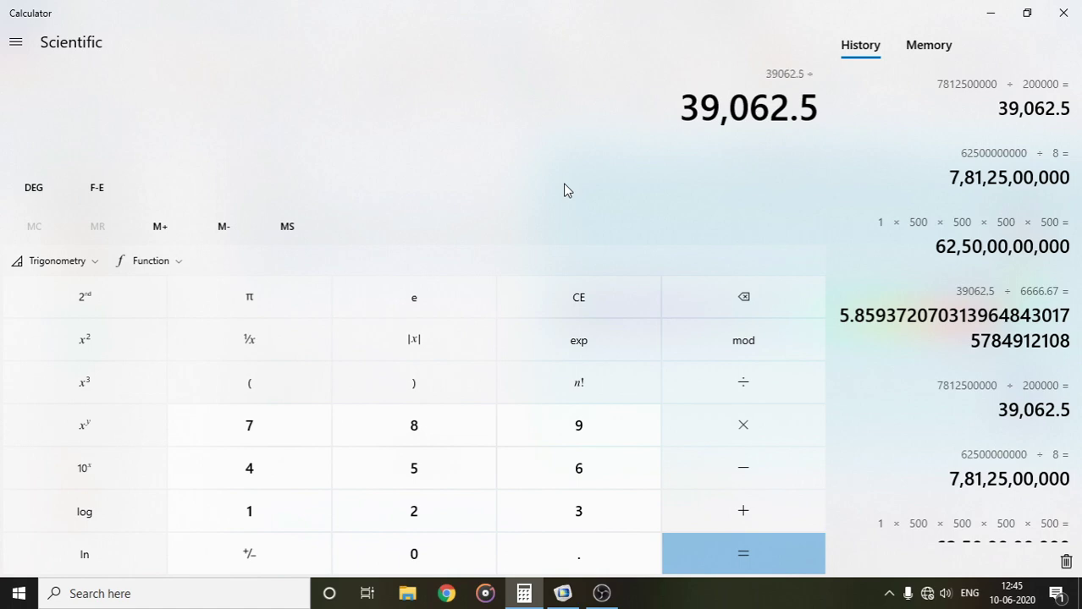
type("6666.67")
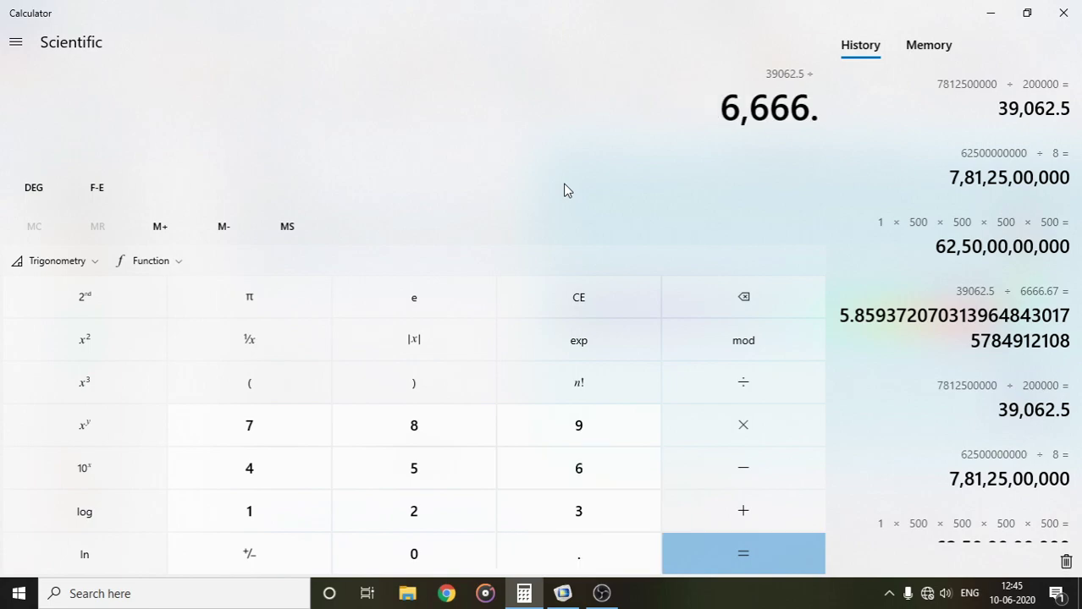
key("Return")
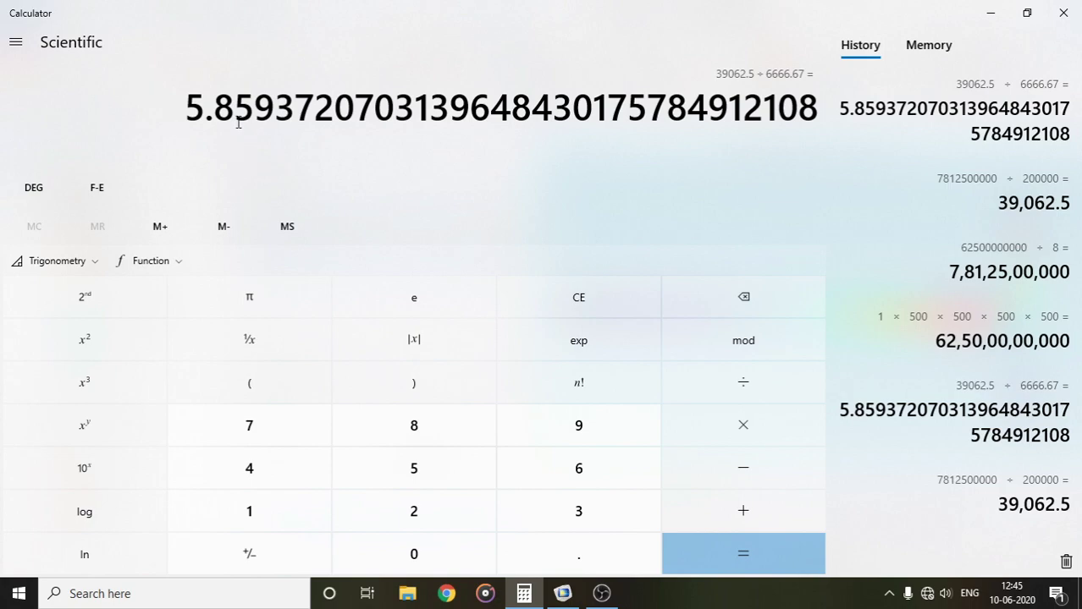
Switch between COMSOL and Calculator to compare the plot's maximum Y displacement with the calculated deflection.
left_click(563, 594)
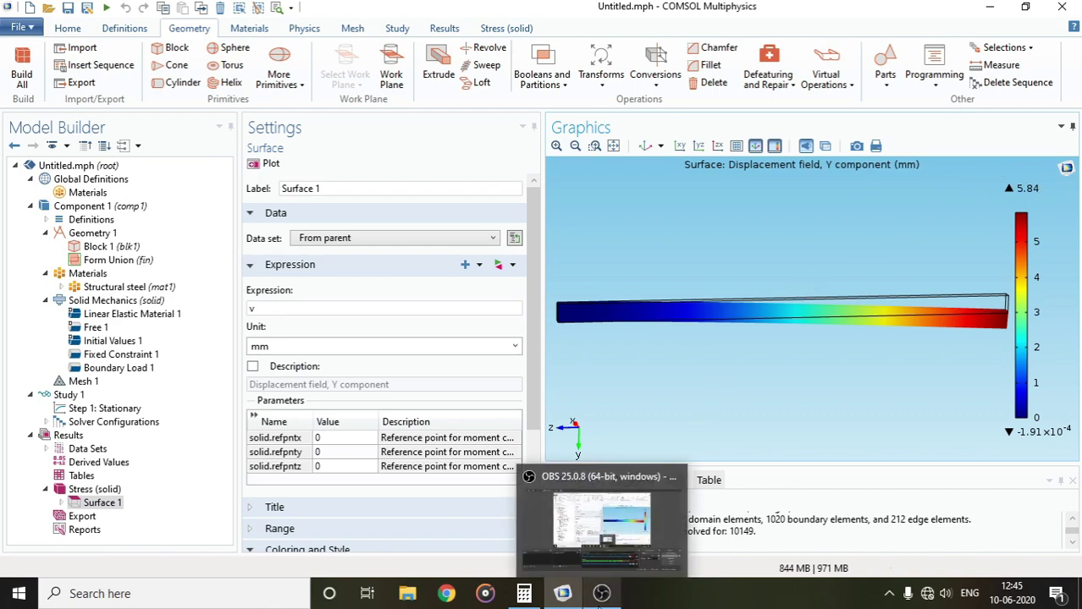
mouse_move(575, 599)
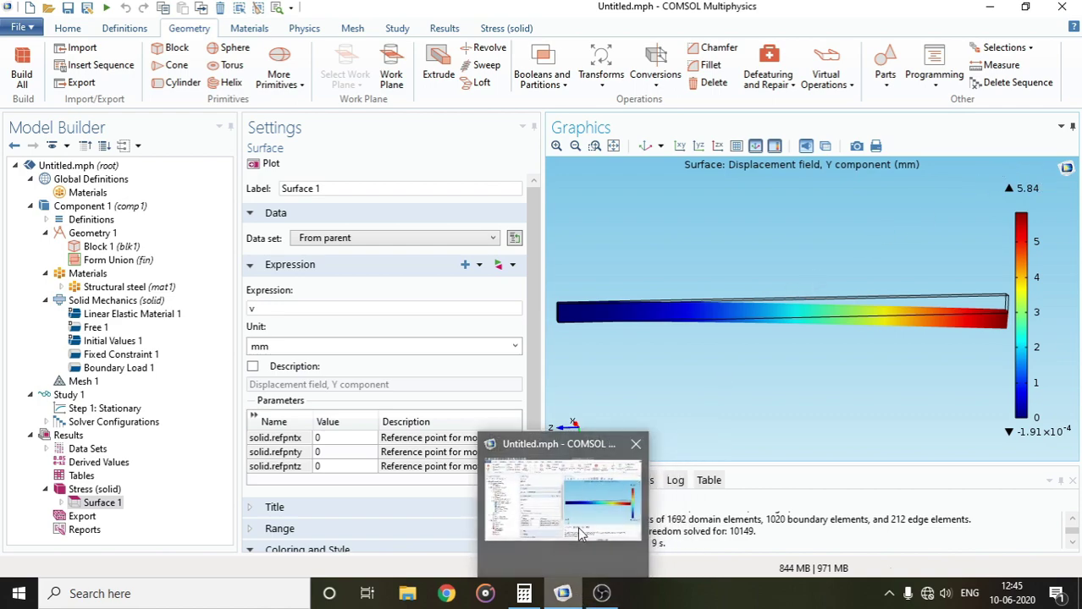
left_click(581, 530)
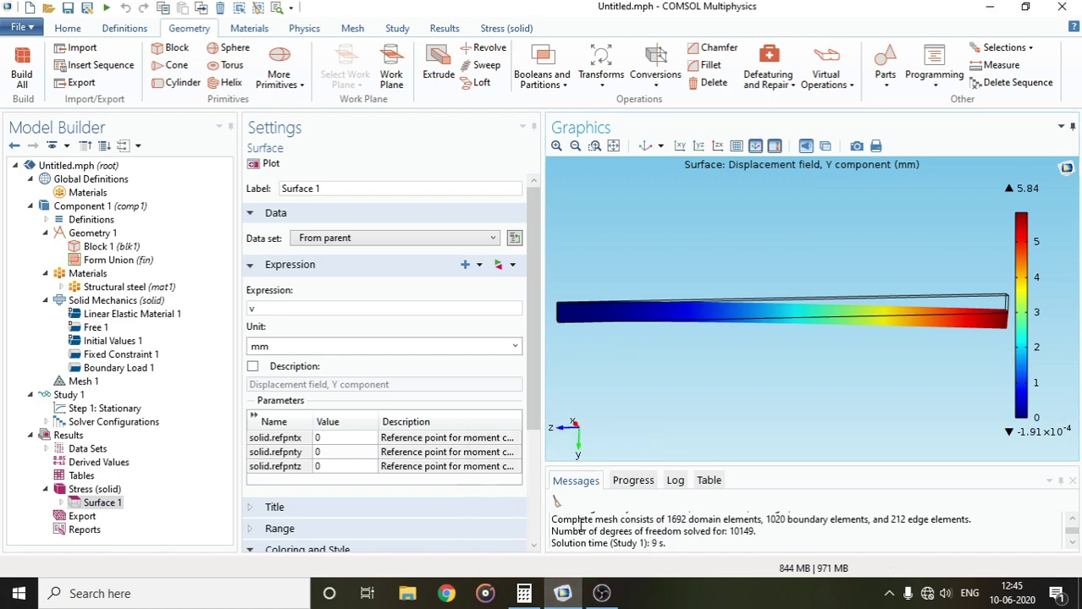
left_click(524, 593)
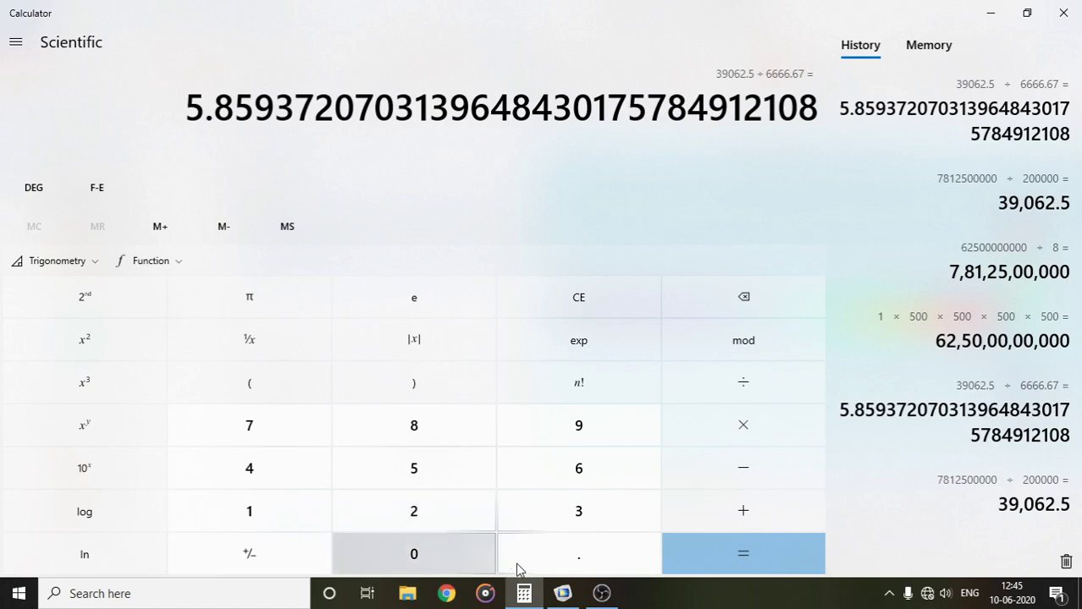
left_click(572, 598)
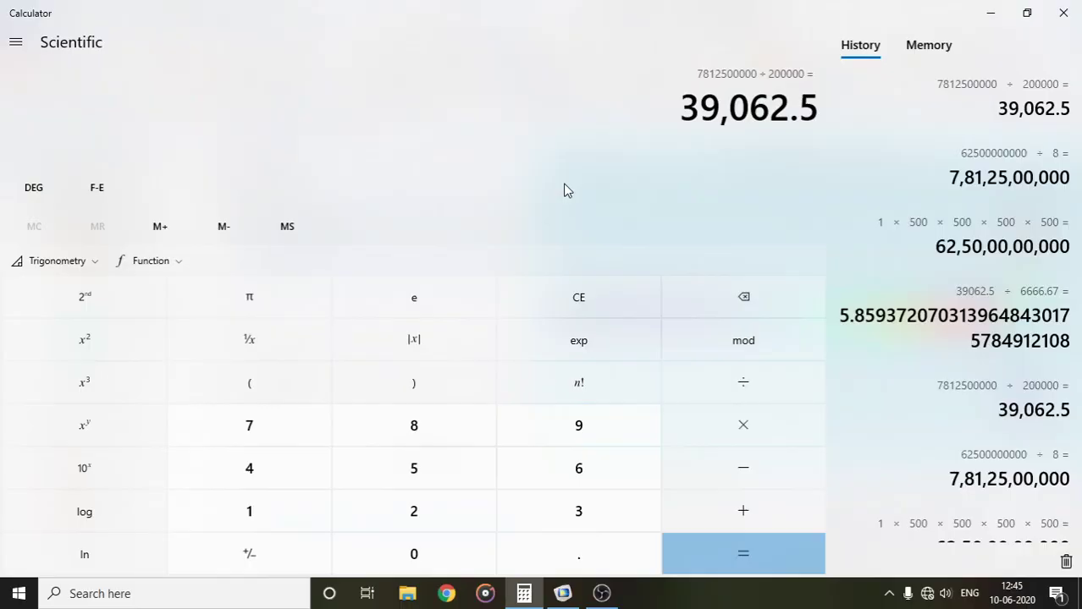
Calculate the theoretical deflection again by dividing 39062.5 by 6666.67.
key("slash")
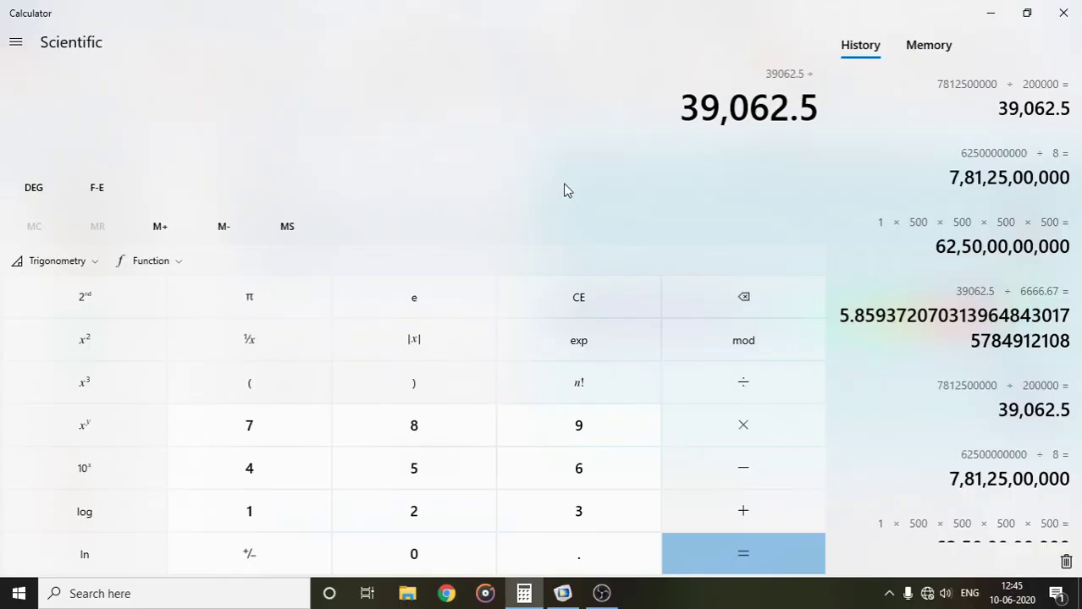
type("6.67")
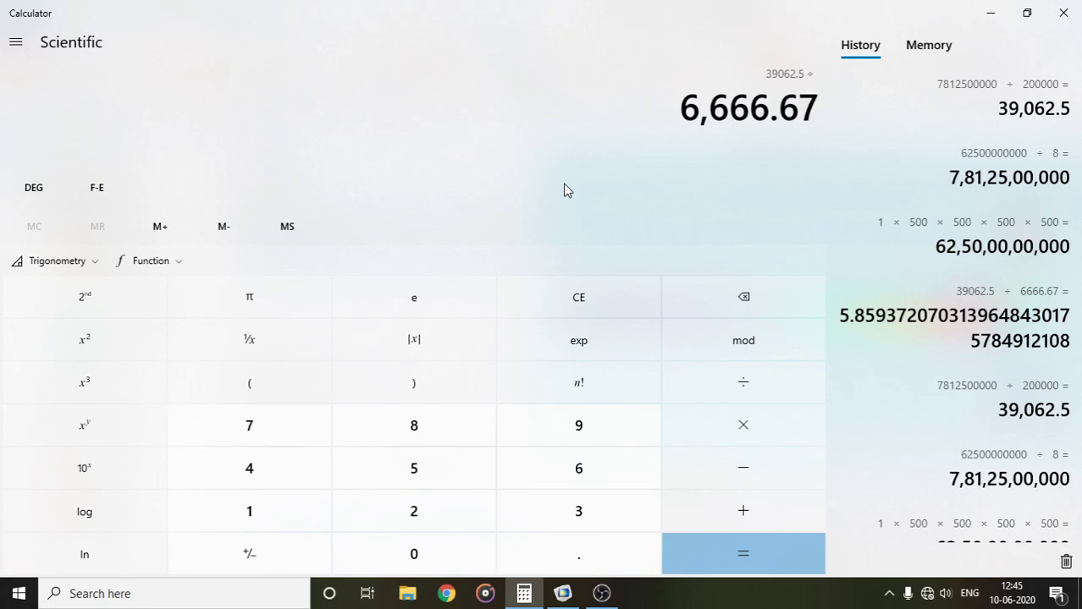
key("Return")
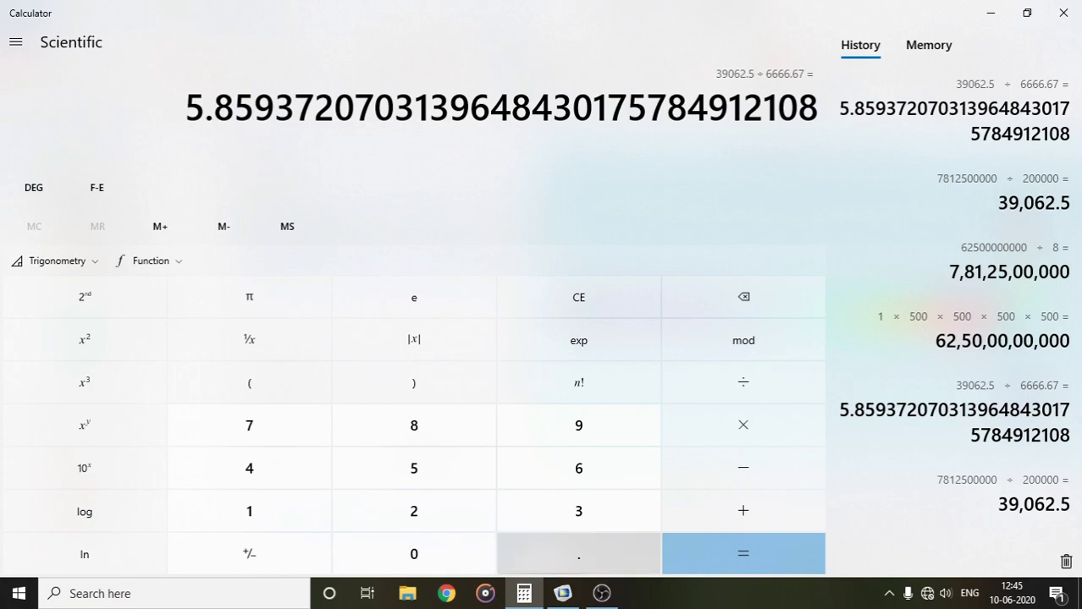
Check the calculated deflection against the maximum Y displacement of the Surface 1 plot in COMSOL.
left_click(566, 559)
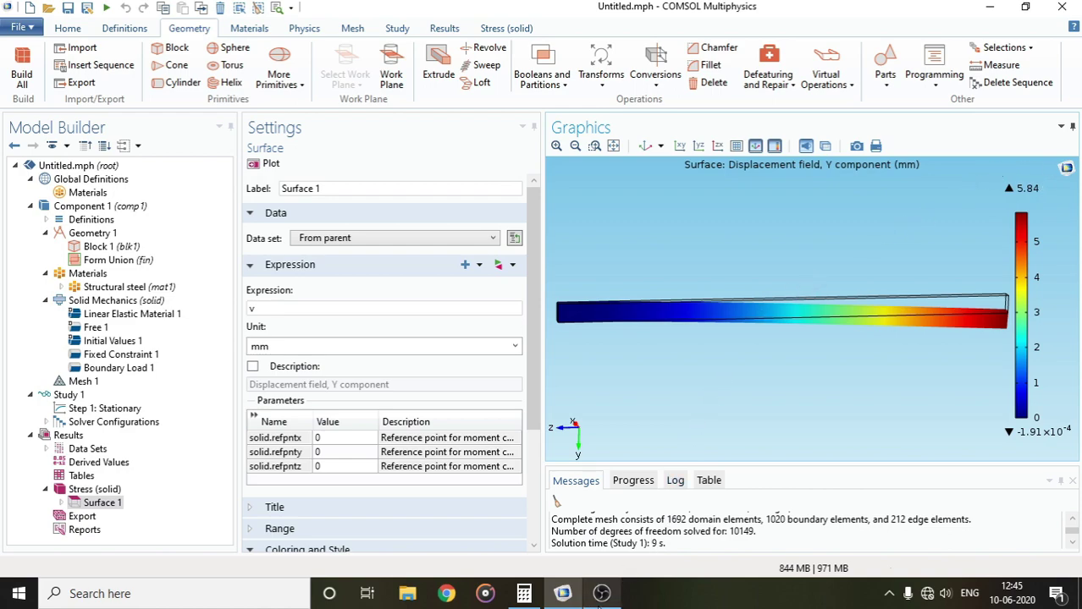
mouse_move(574, 599)
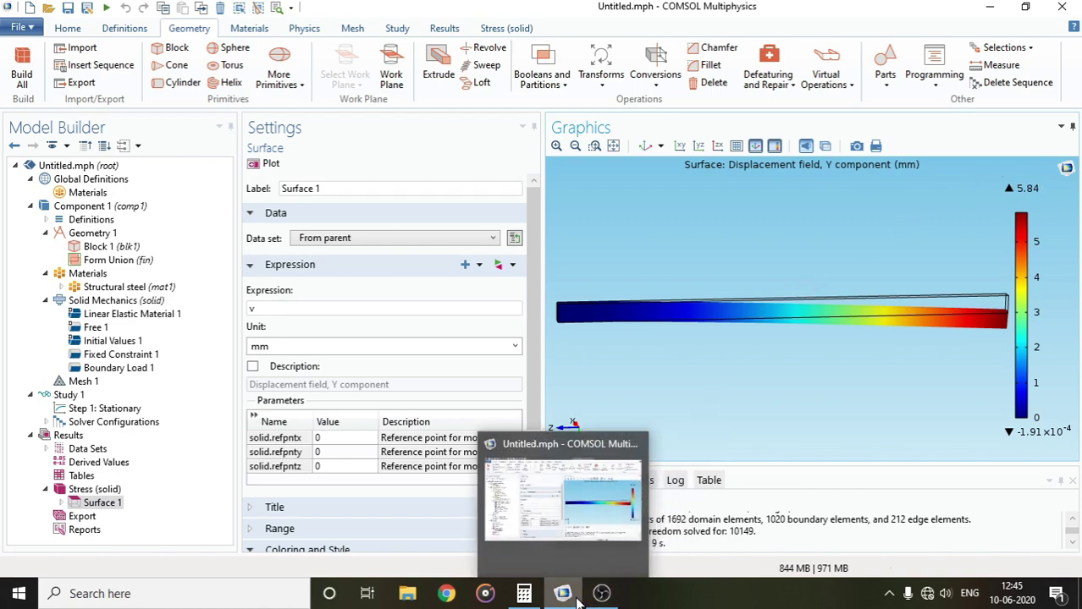
left_click(581, 529)
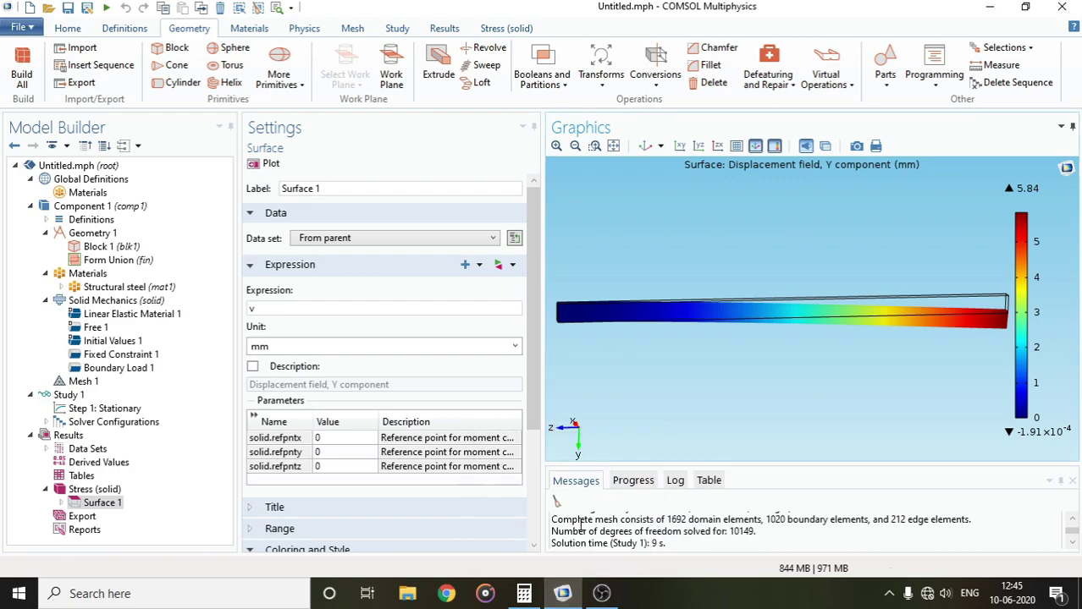
left_click(524, 593)
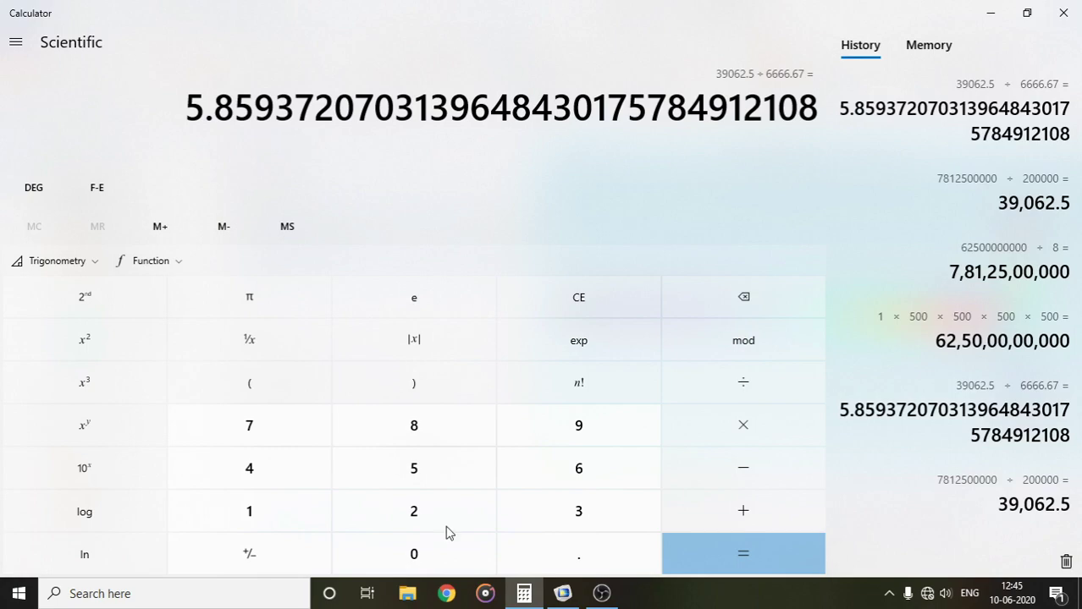
mouse_move(572, 598)
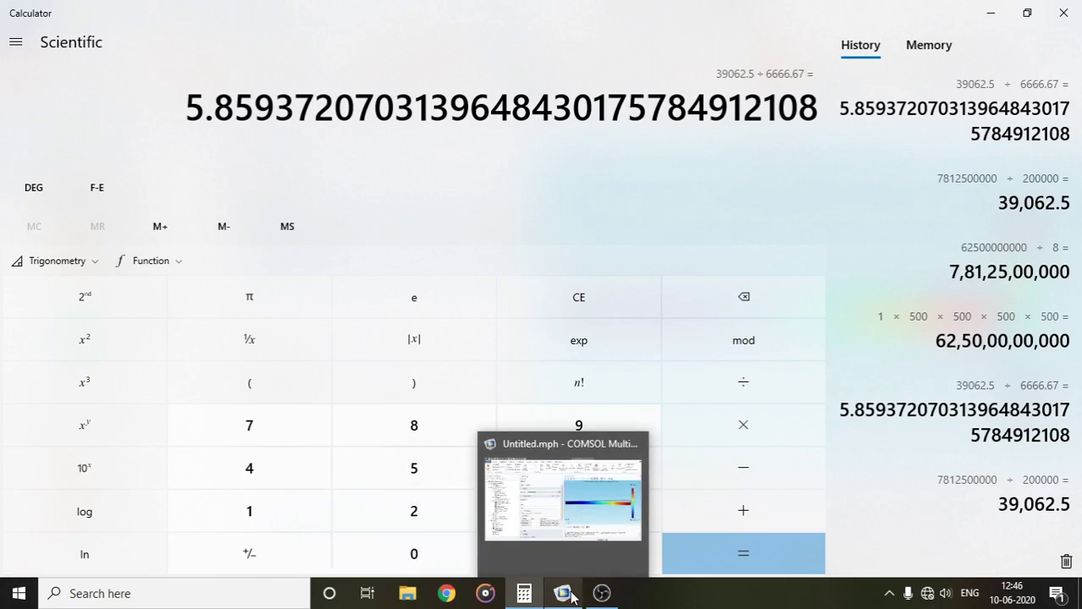
left_click(563, 508)
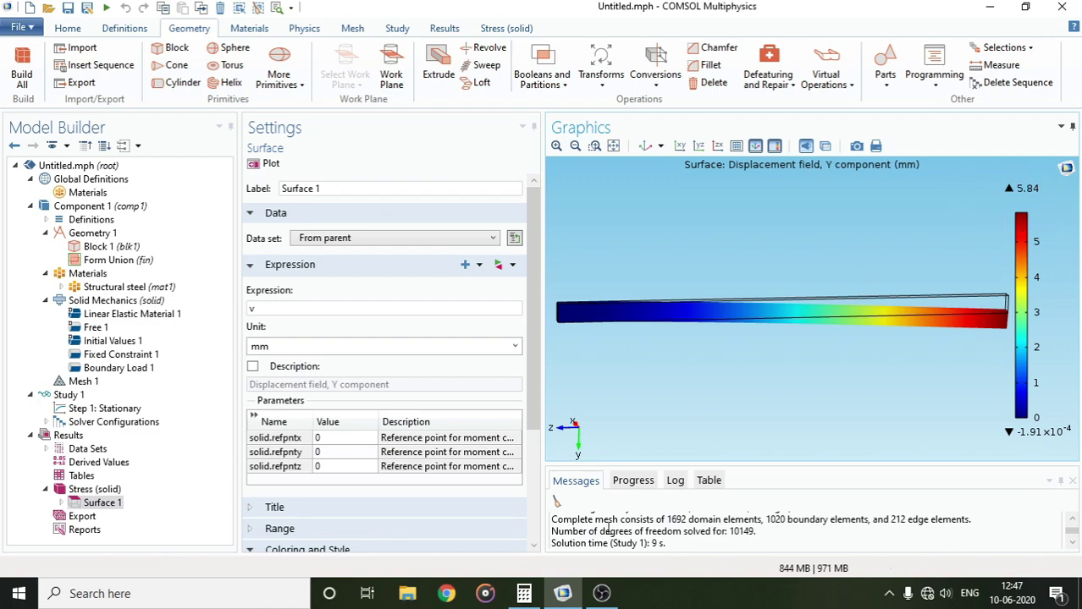
Compute the percentage error in Calculator as 0.01 ÷ 5.85 × 100, and switch back to COMSOL.
left_click(517, 599)
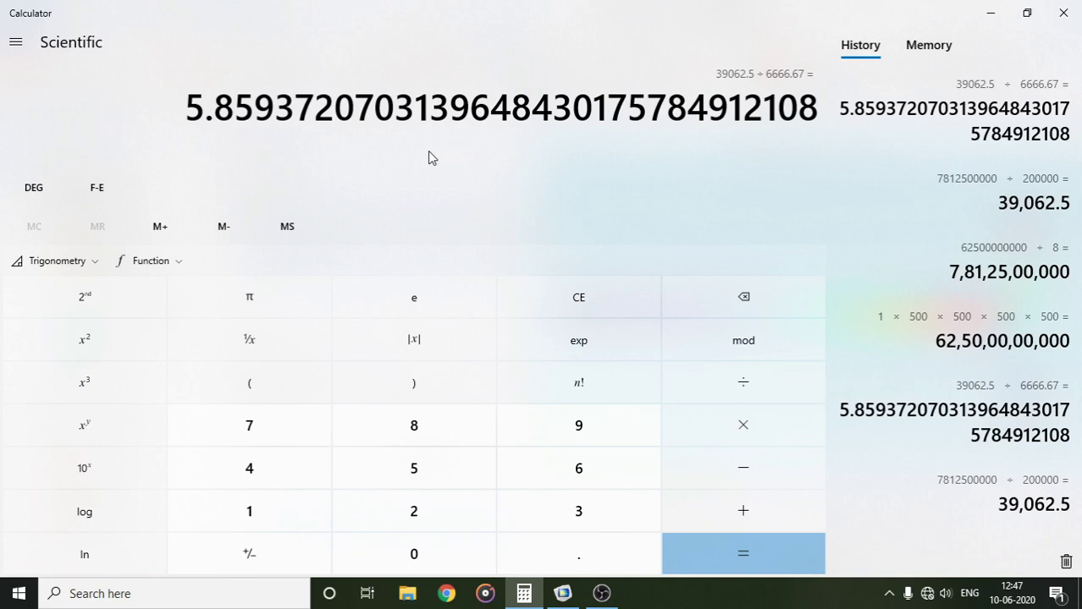
type(".0")
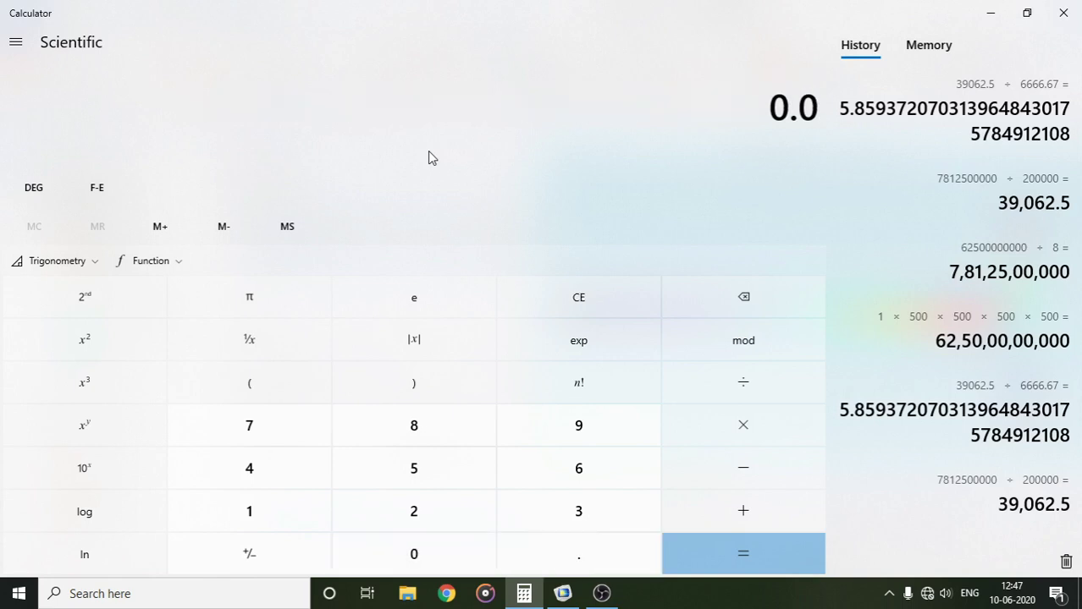
type("1")
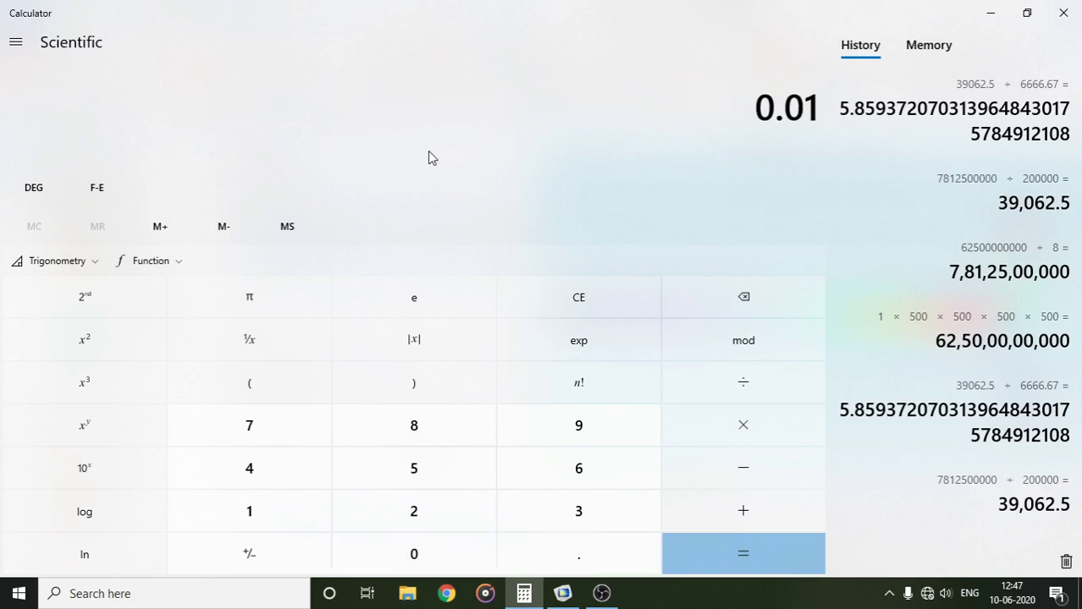
key("slash")
type("5.85")
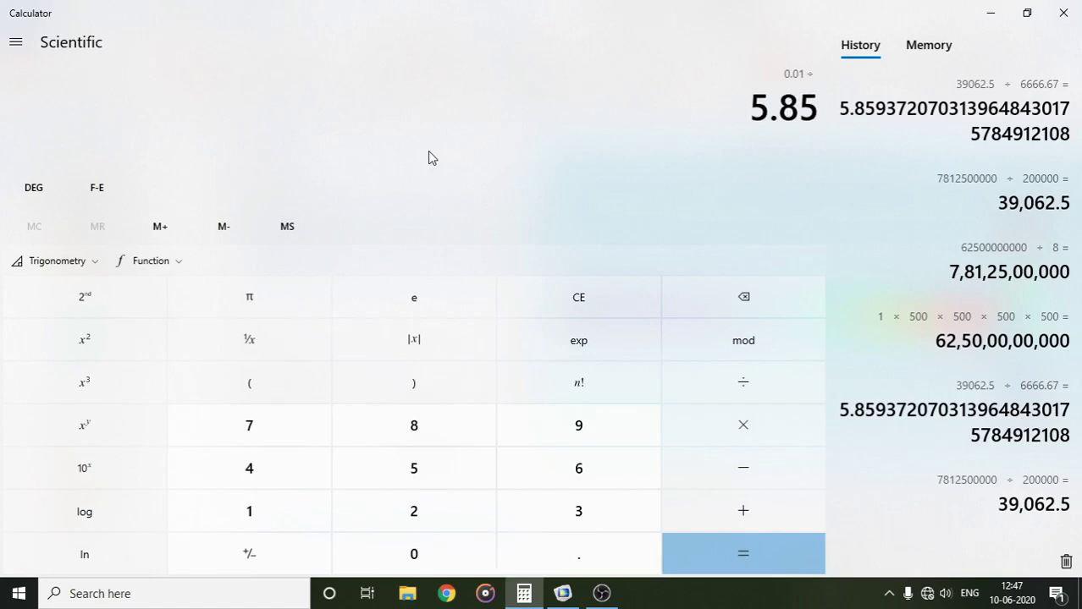
key("asterisk")
type("100")
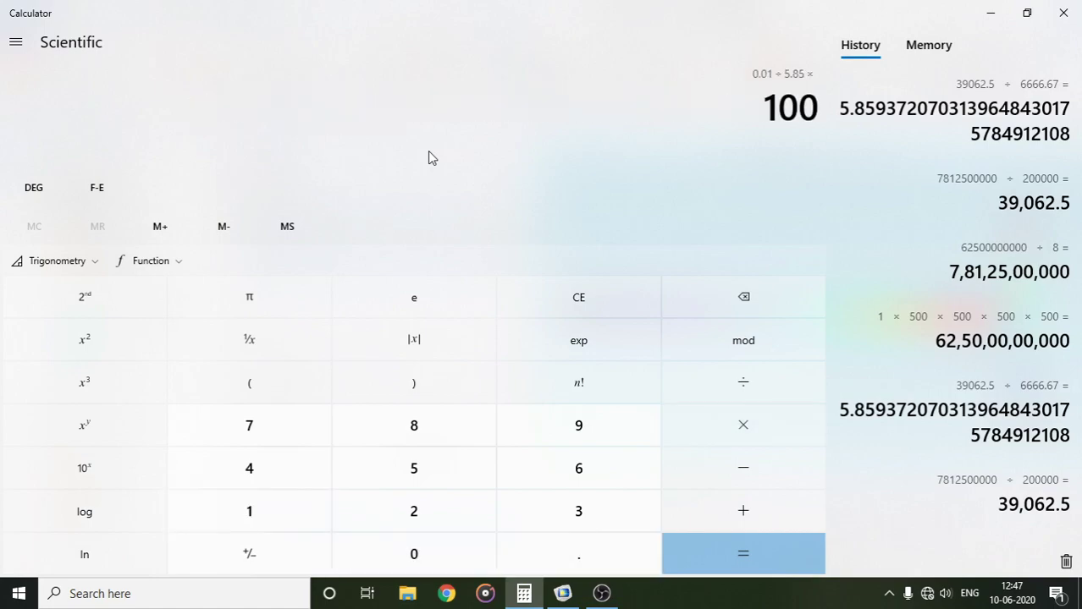
key("Return")
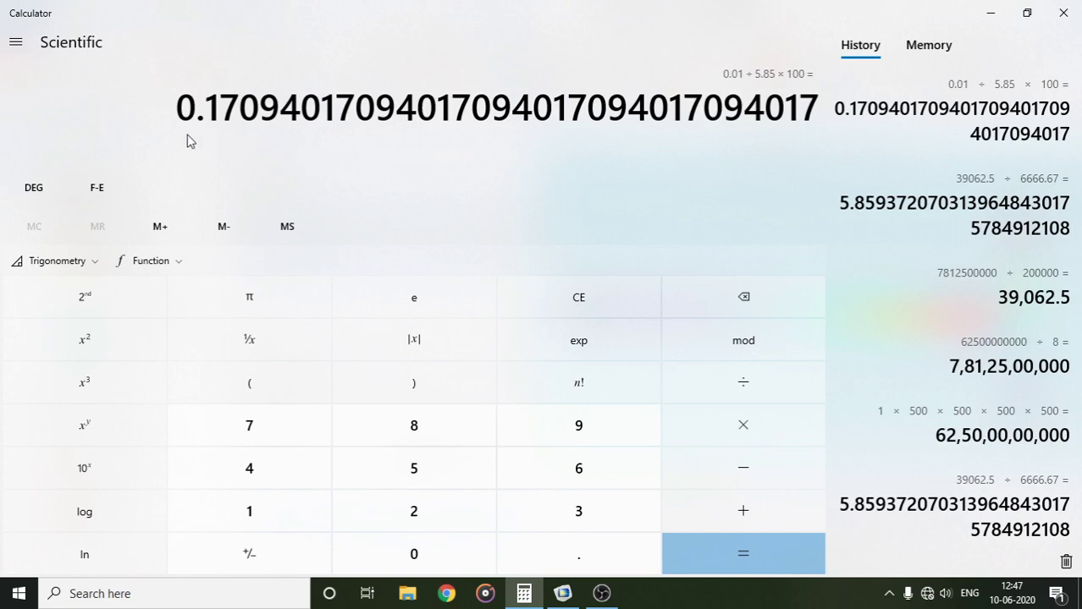
left_click(574, 602)
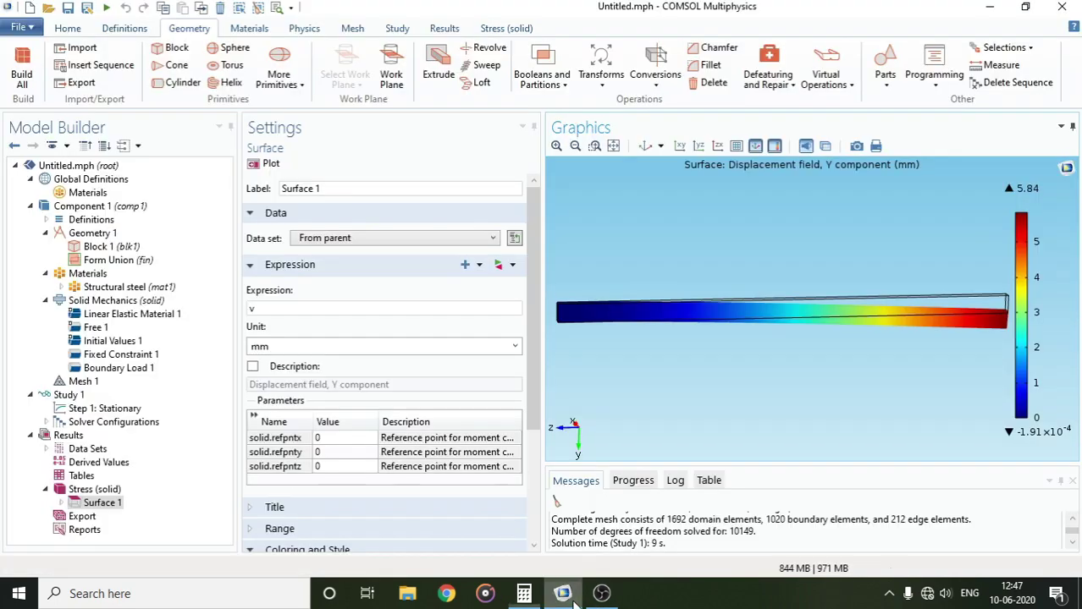